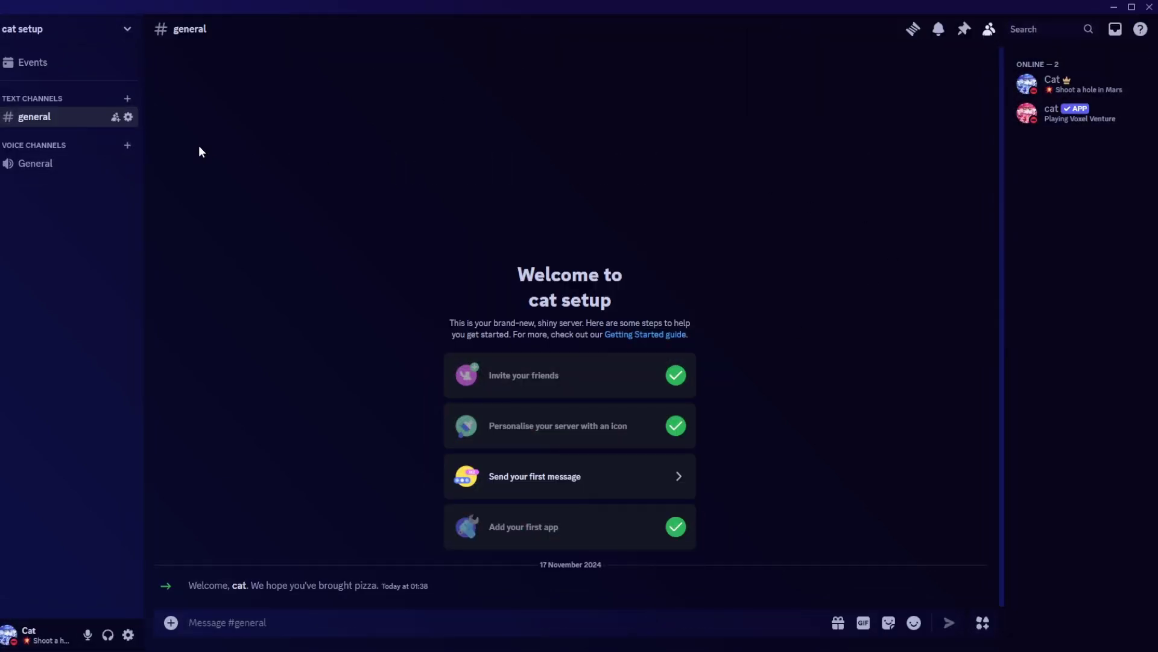
Inspect the cat bot's full profile and its add-app options, then close the profile
left_click(1061, 113)
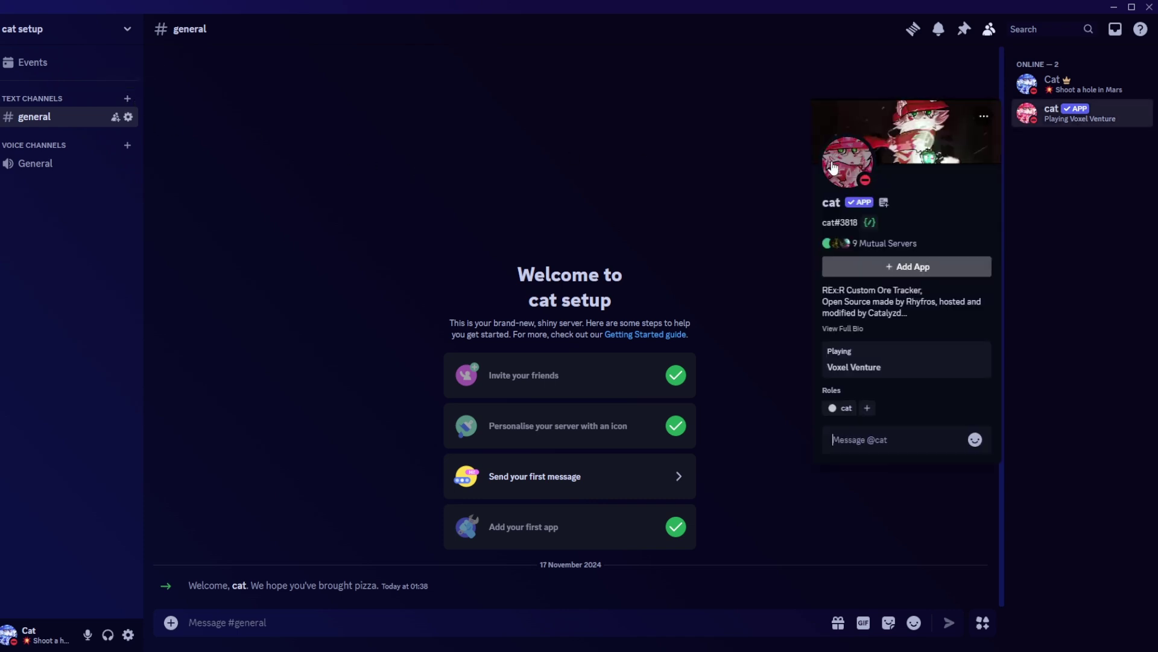
left_click(833, 168)
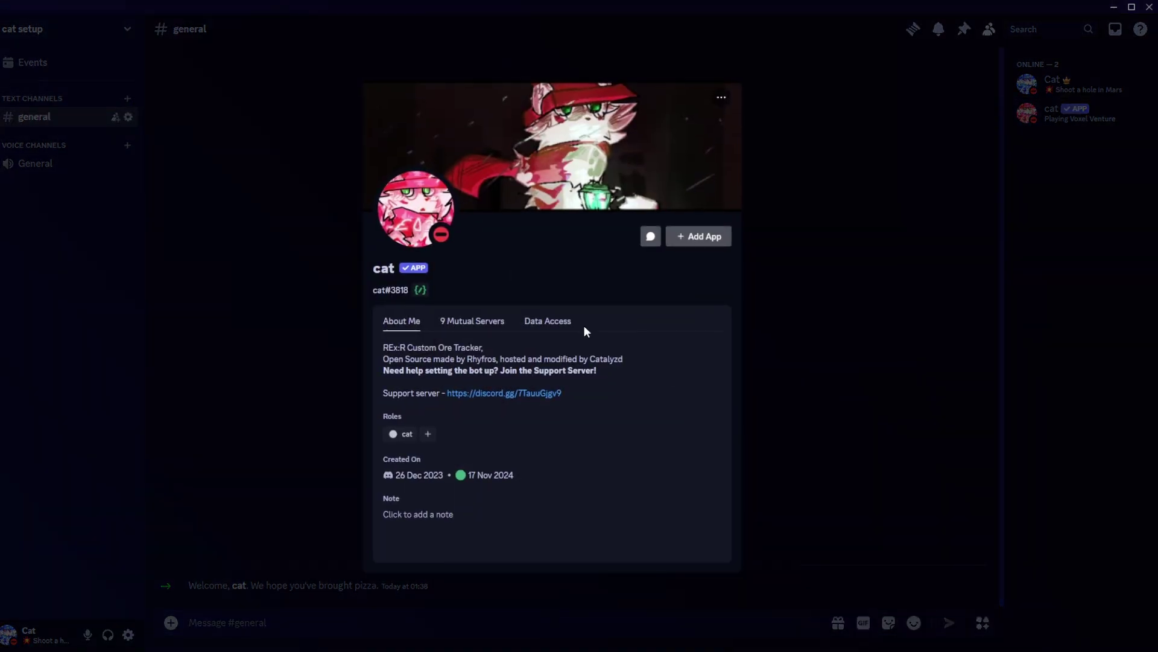
left_click(686, 236)
left_click(370, 379)
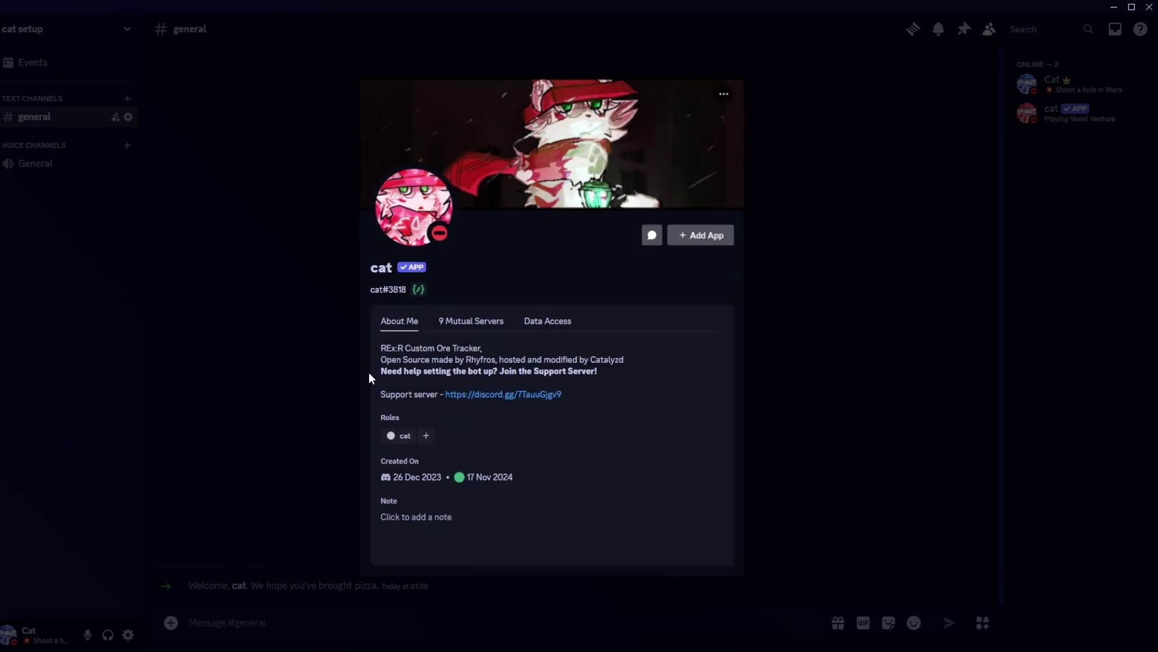
left_click(341, 315)
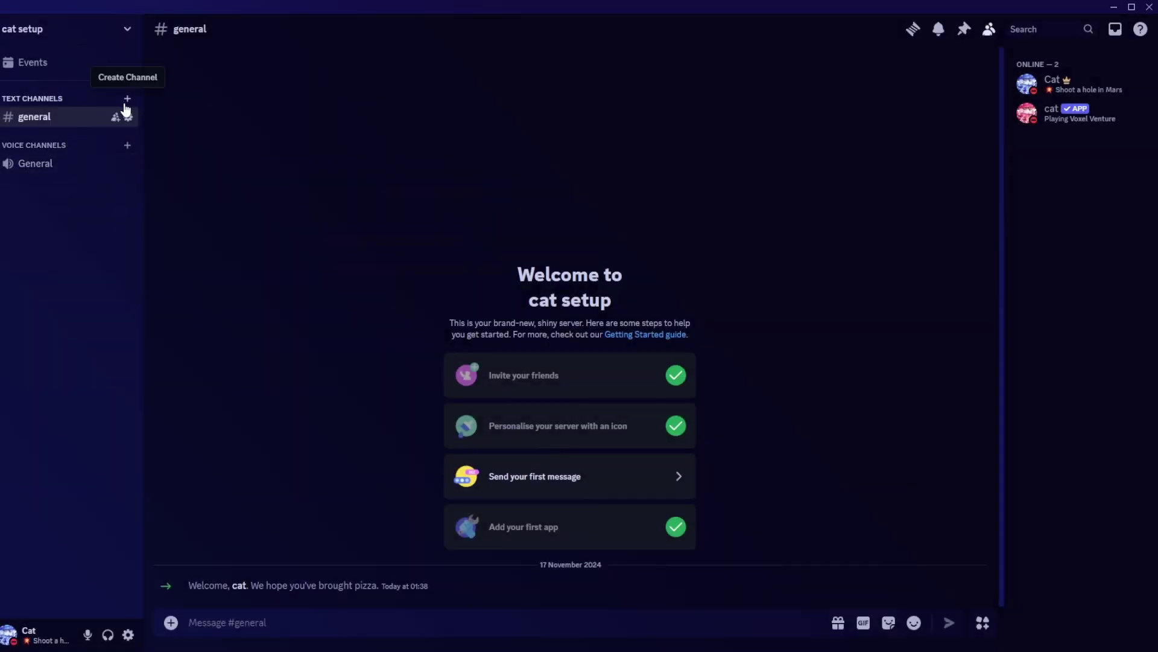
Create a text channel named tracker, correcting the mistyped name 'rolepicker'
left_click(125, 101)
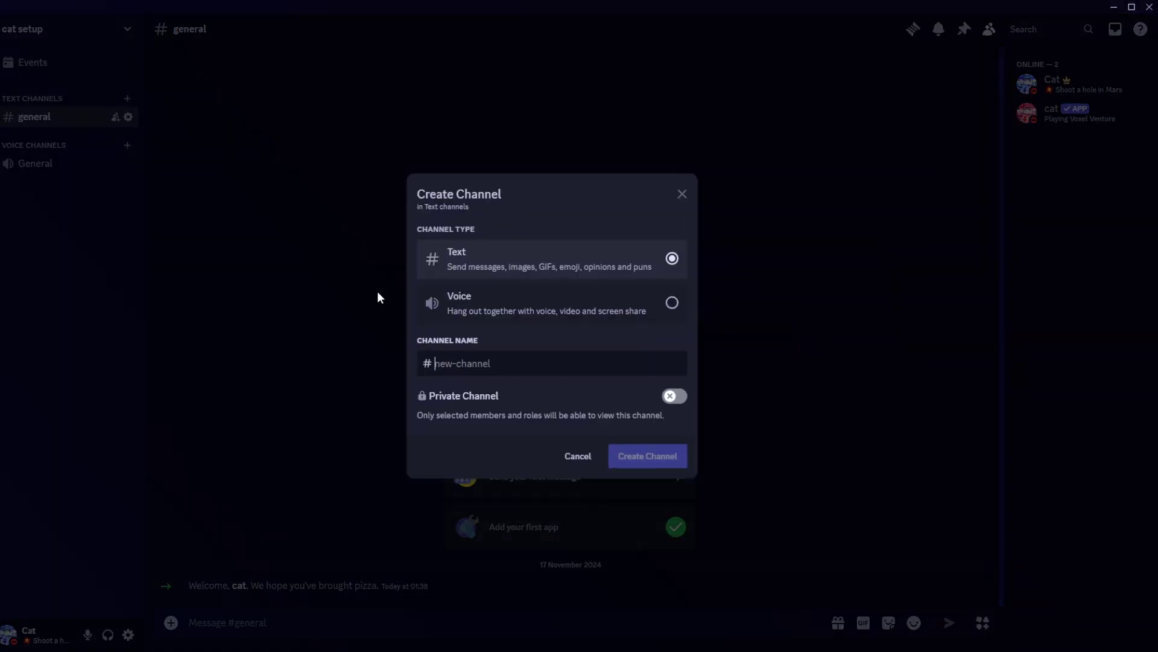
type("rolepicker")
key("ctrl+a")
type("tr")
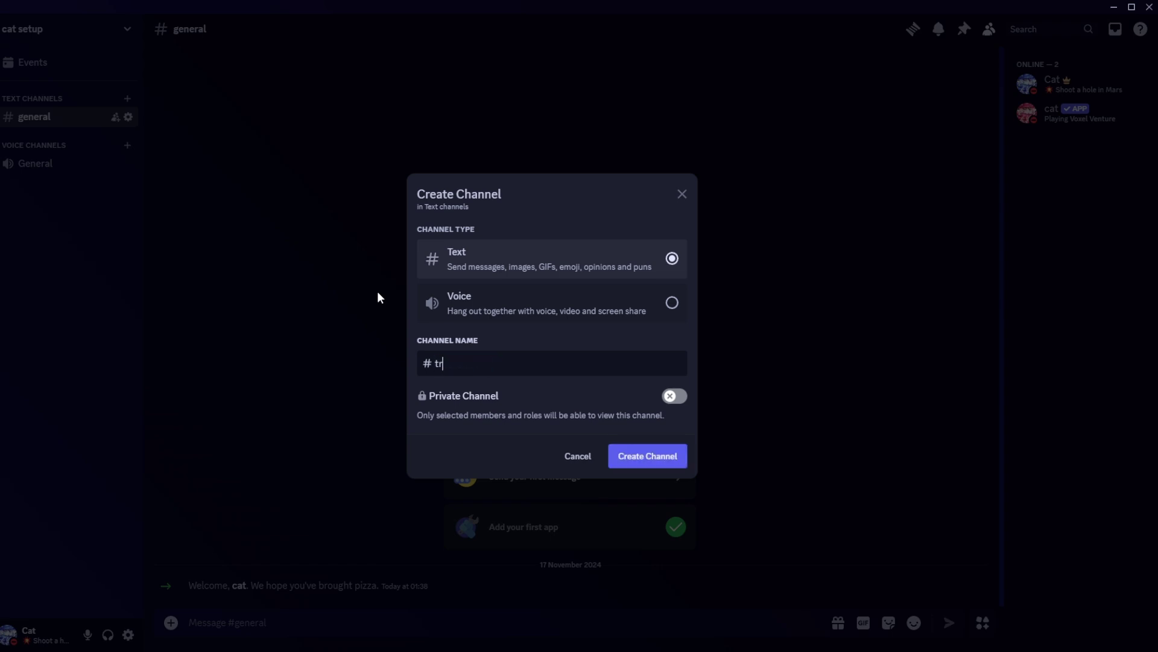
type("acker")
key("Return")
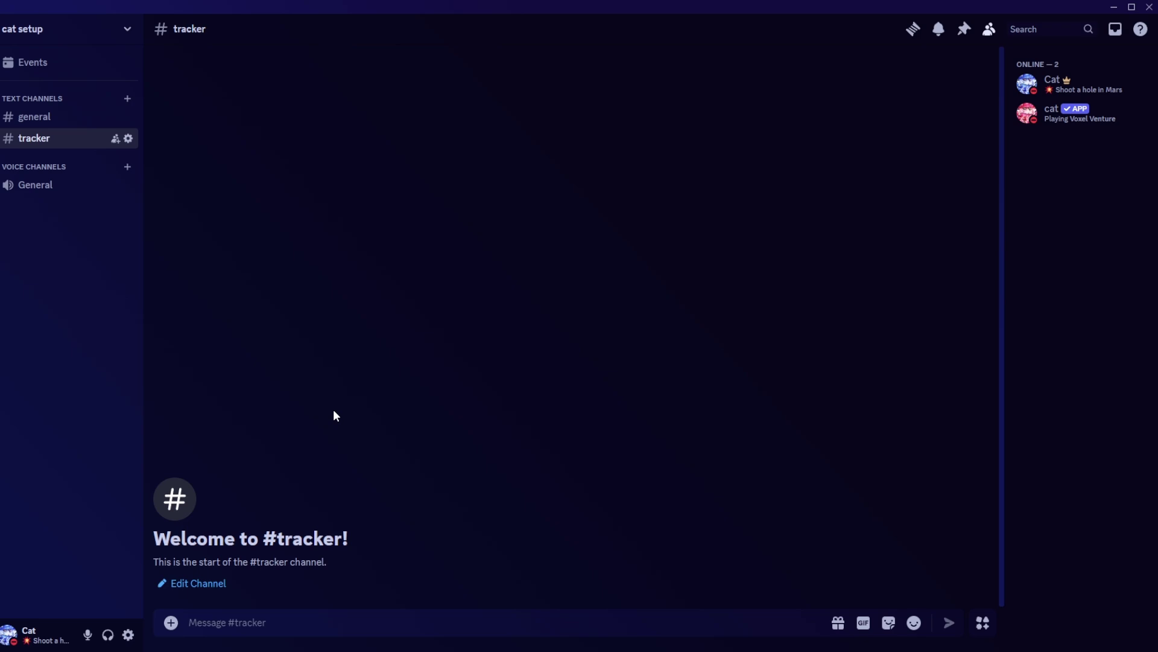
Copy the #tracker channel ID with Developer Mode on, then return to #tracker
right_click(68, 141)
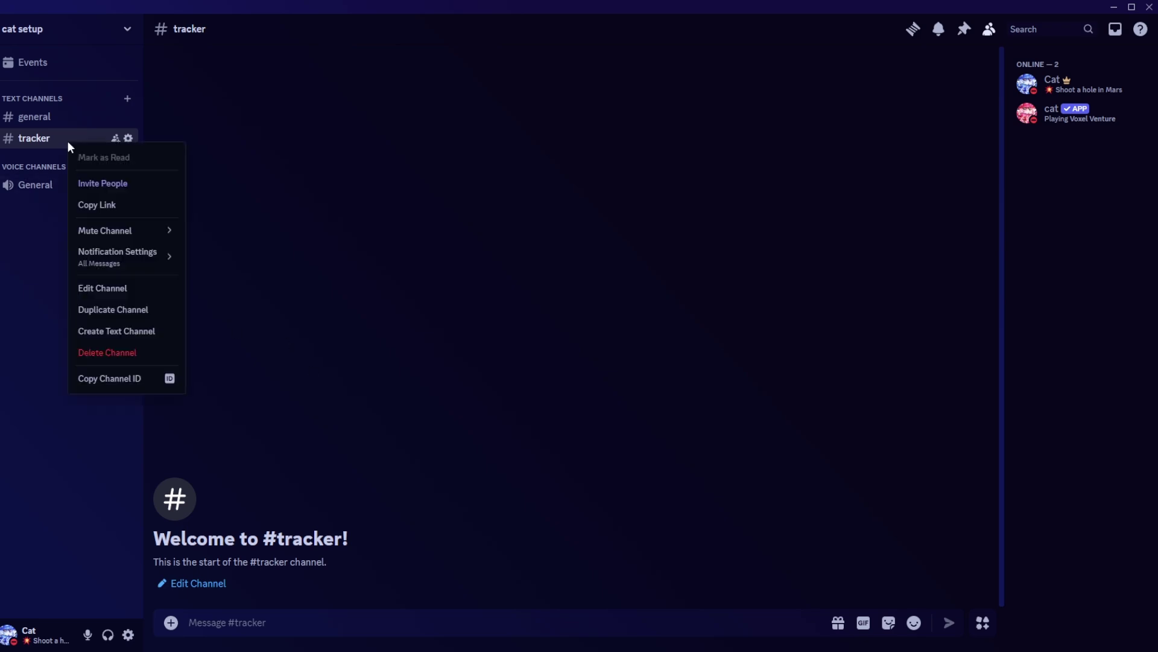
left_click(93, 378)
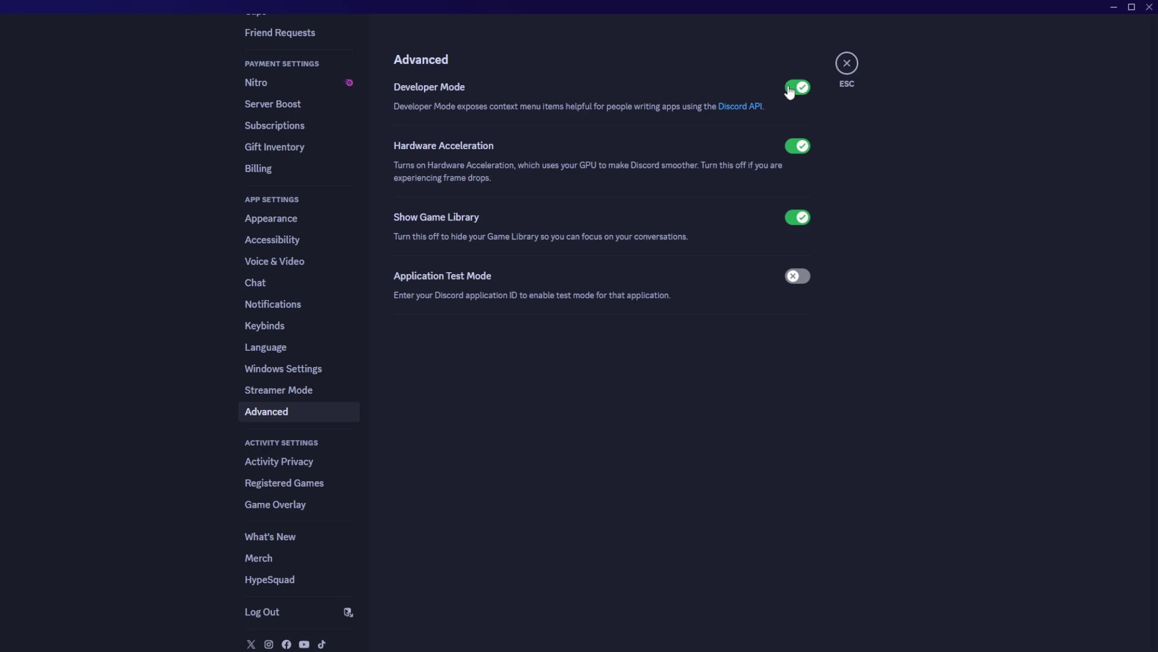
key("Escape")
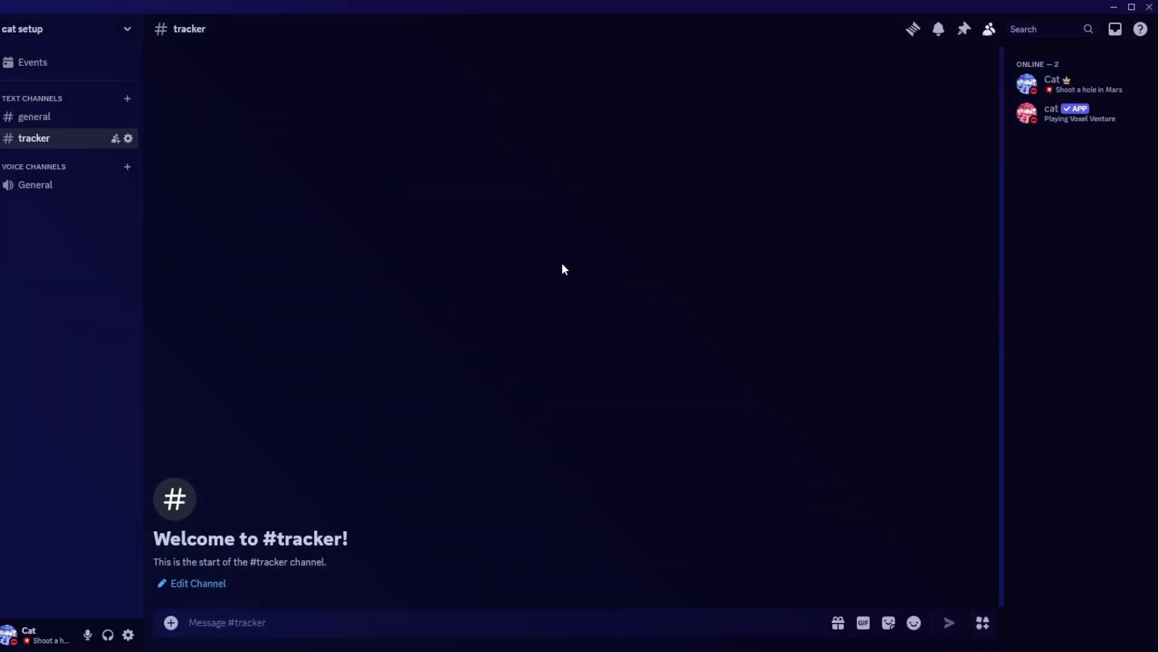
Run /set_tracker with the copied channel ID to make #tracker the ore tracking channel
type("/set")
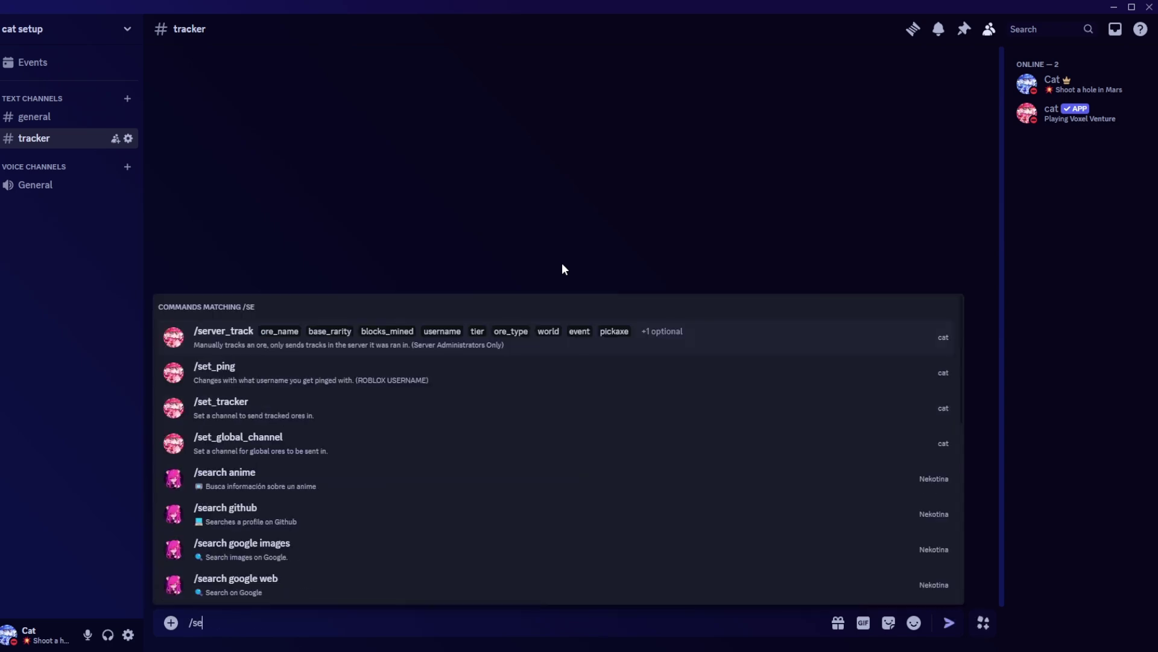
key("Tab")
key("ctrl+v")
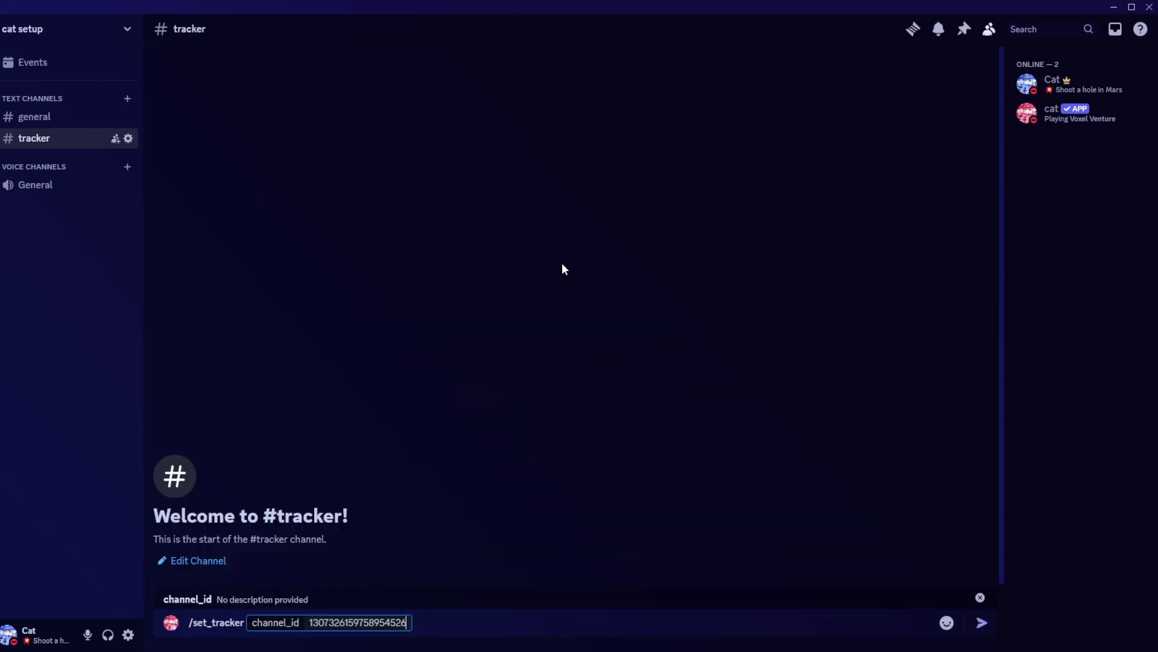
key("Return")
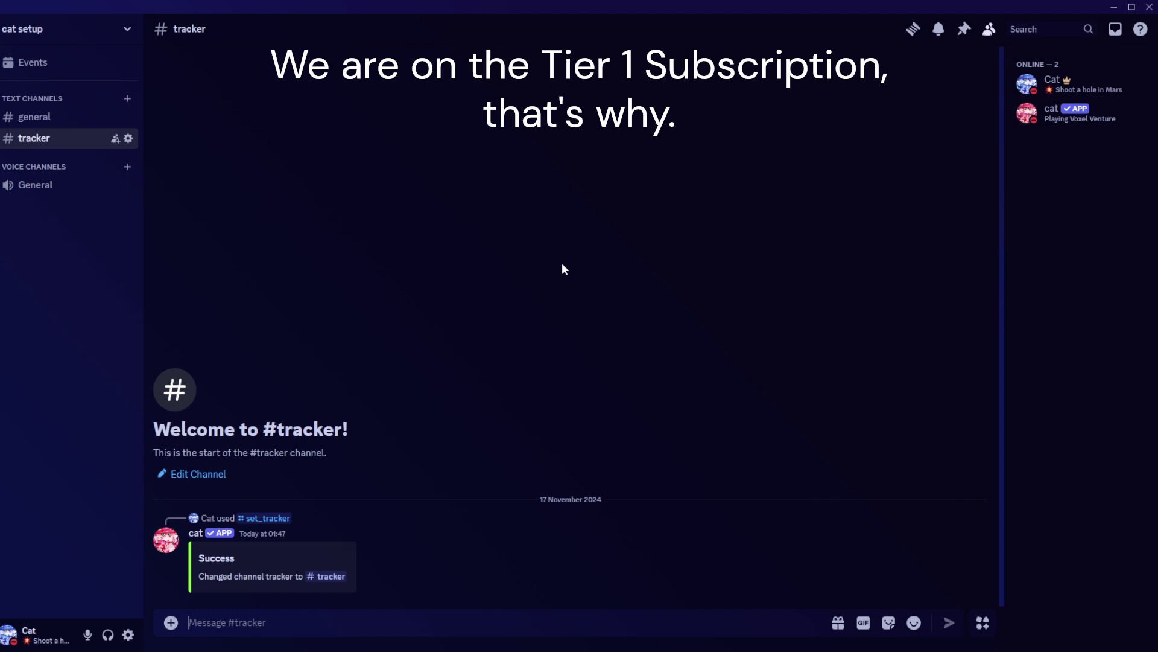
Add the player's capitalised username to the tracker with /add_to_tracker
type("/")
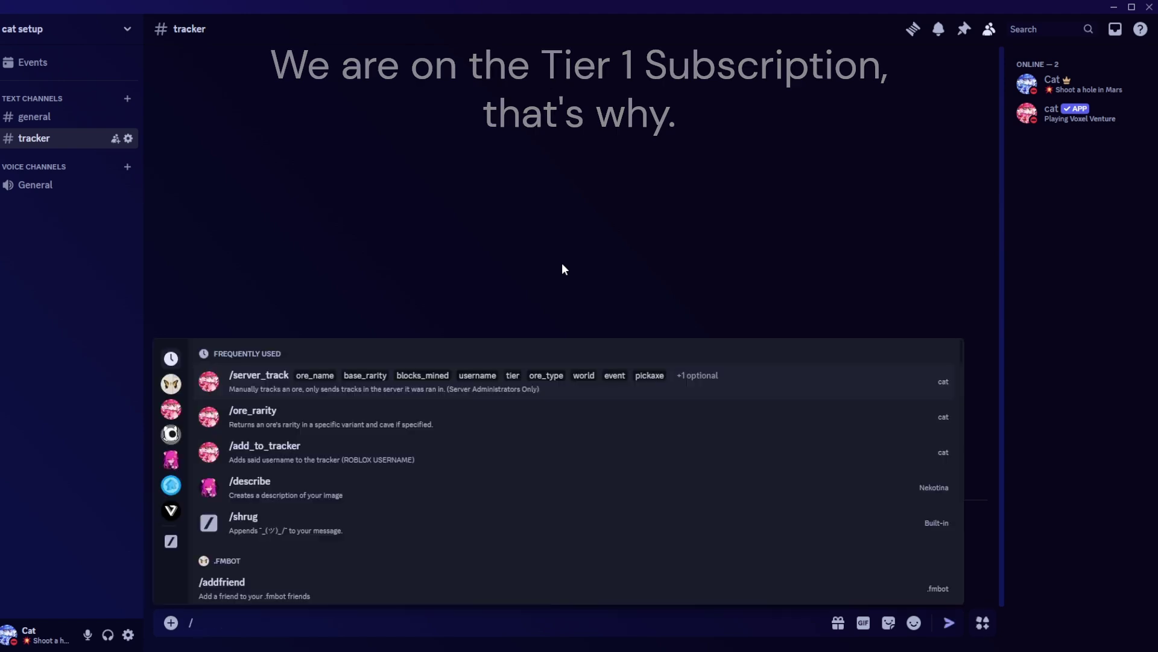
type("add")
key("Tab")
type("Cataly")
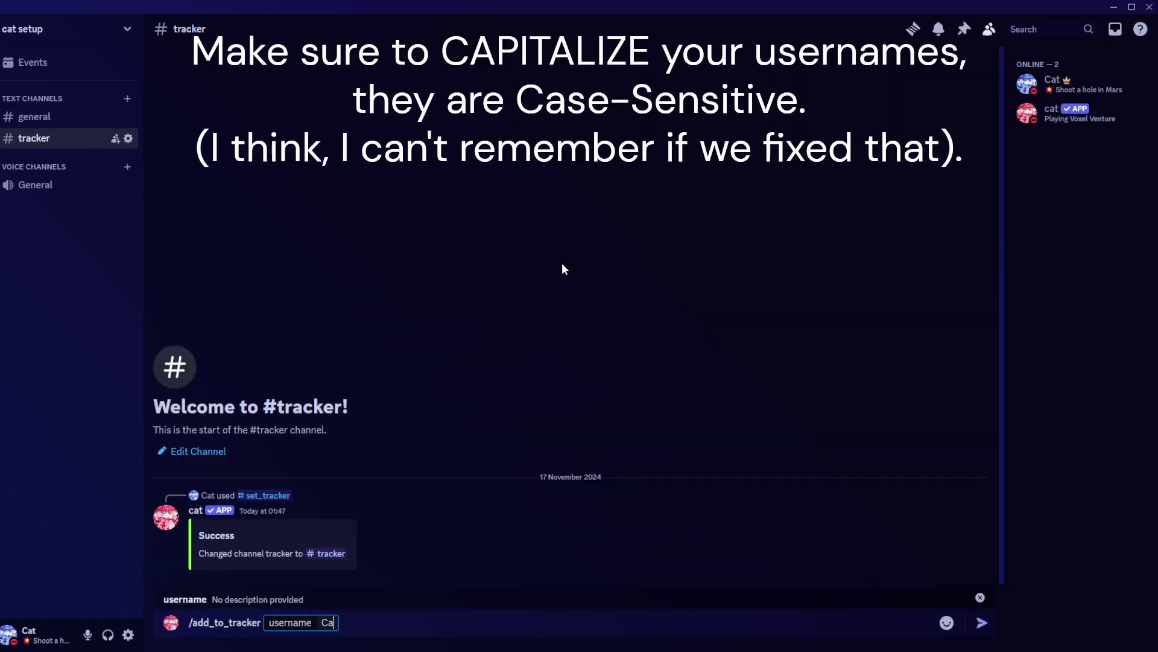
key("Return")
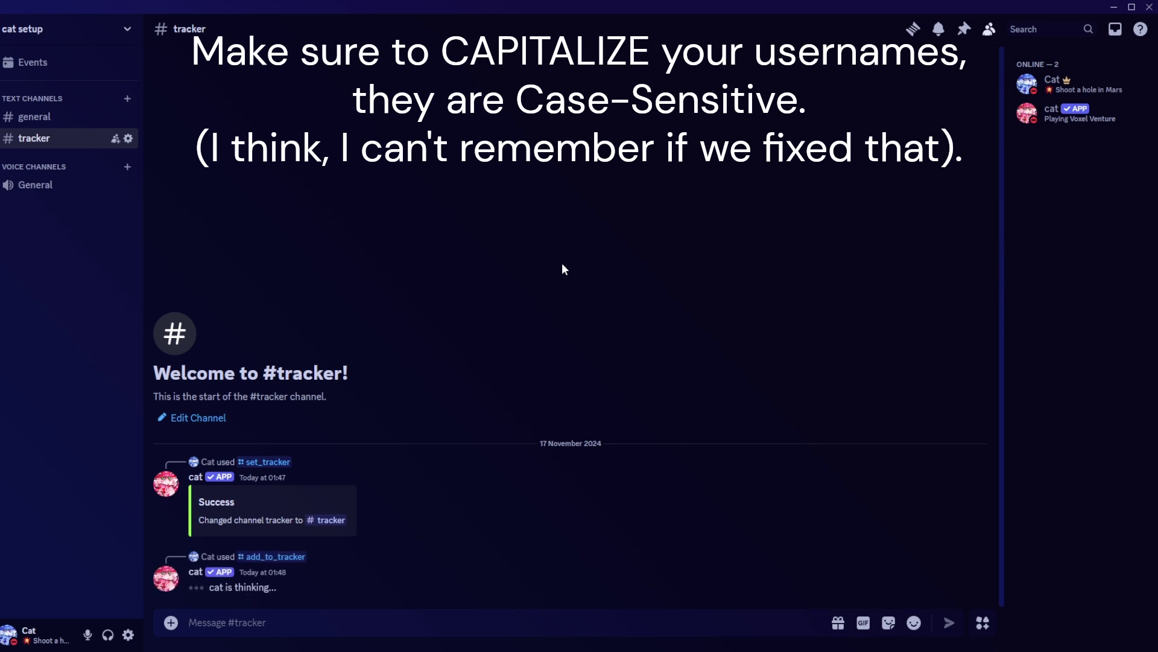
Run /check_whitelist to show the Tracker Whitelist with the added player
type("/check")
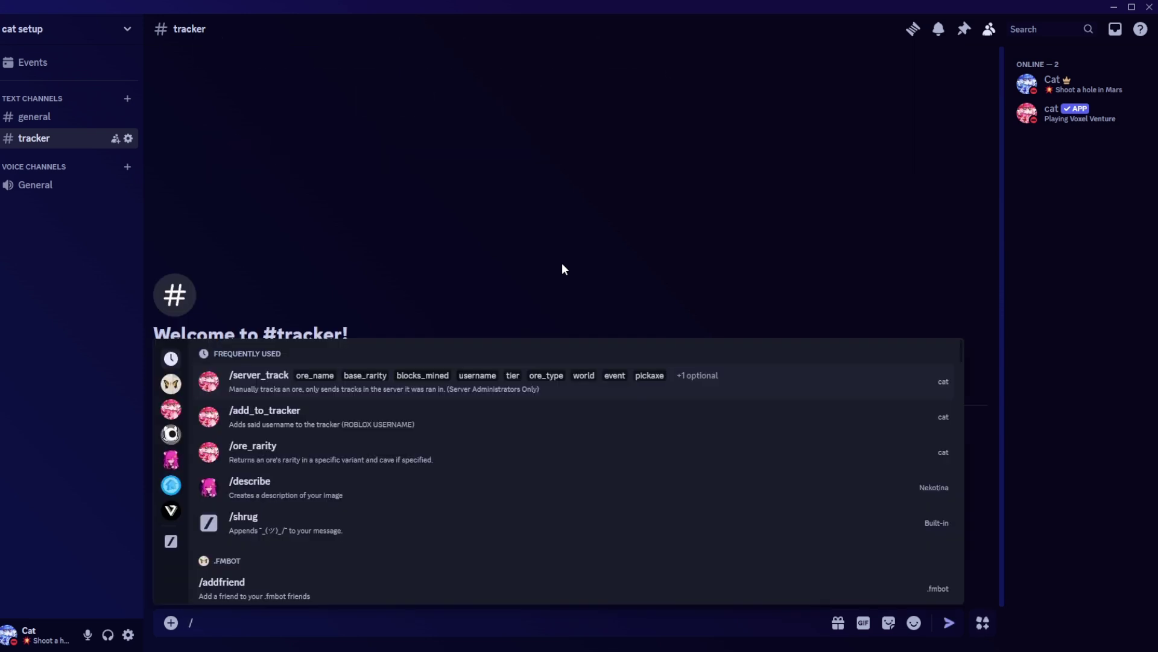
key("Tab")
key("Return")
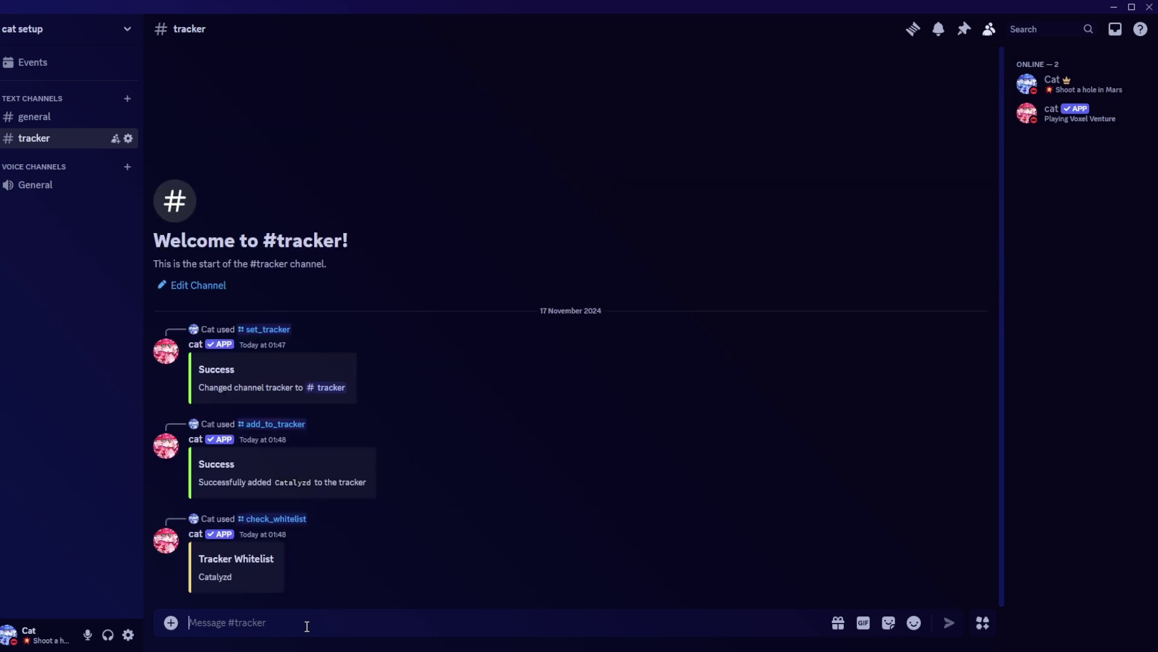
Start /server_track with ore Endozivite, base rarity 934587345 and 9999 blocks mined
type("/")
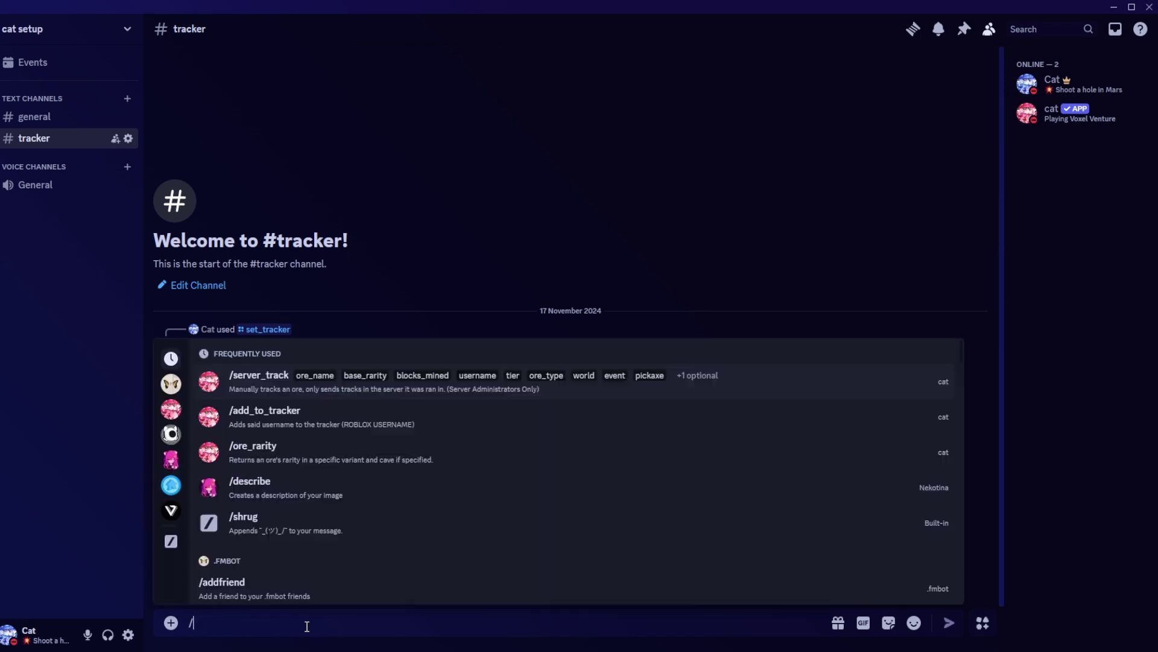
key("BackSpace")
type("/")
key("Return")
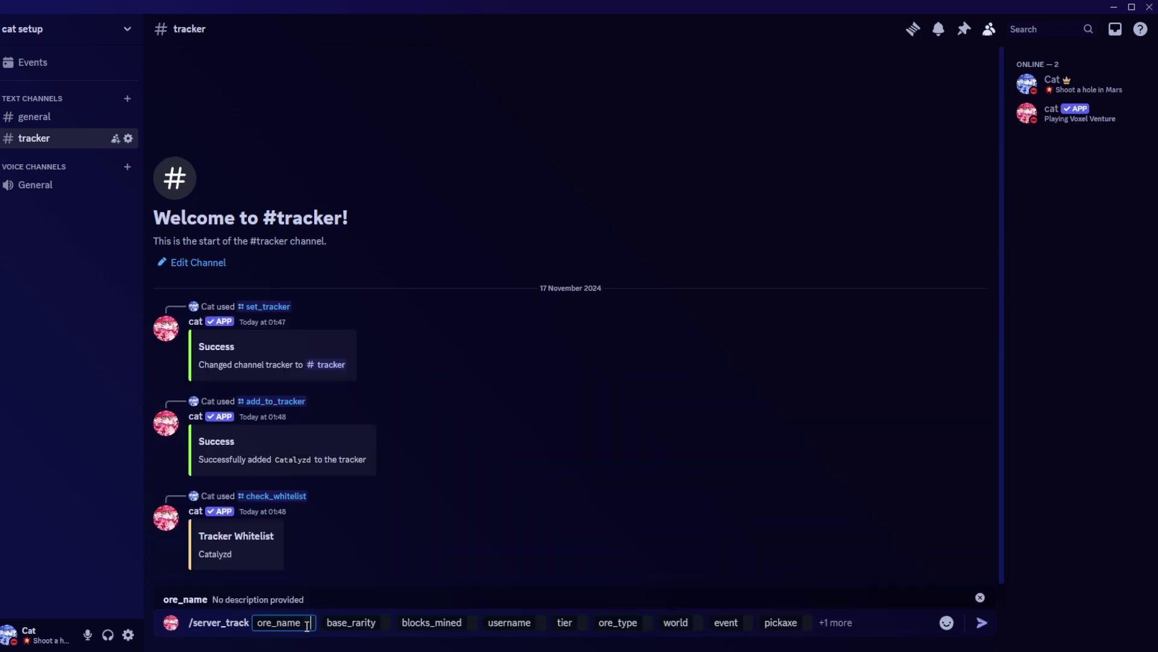
type("endozivitw")
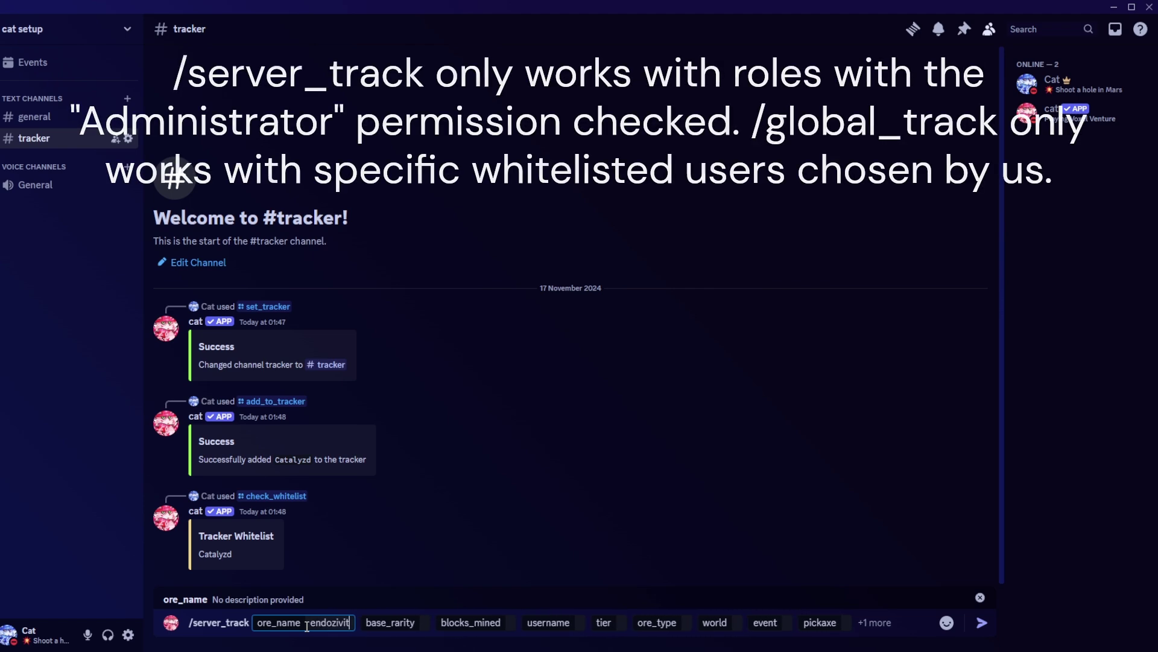
key("BackSpace")
type("e")
key("Home")
key("Delete")
type("E")
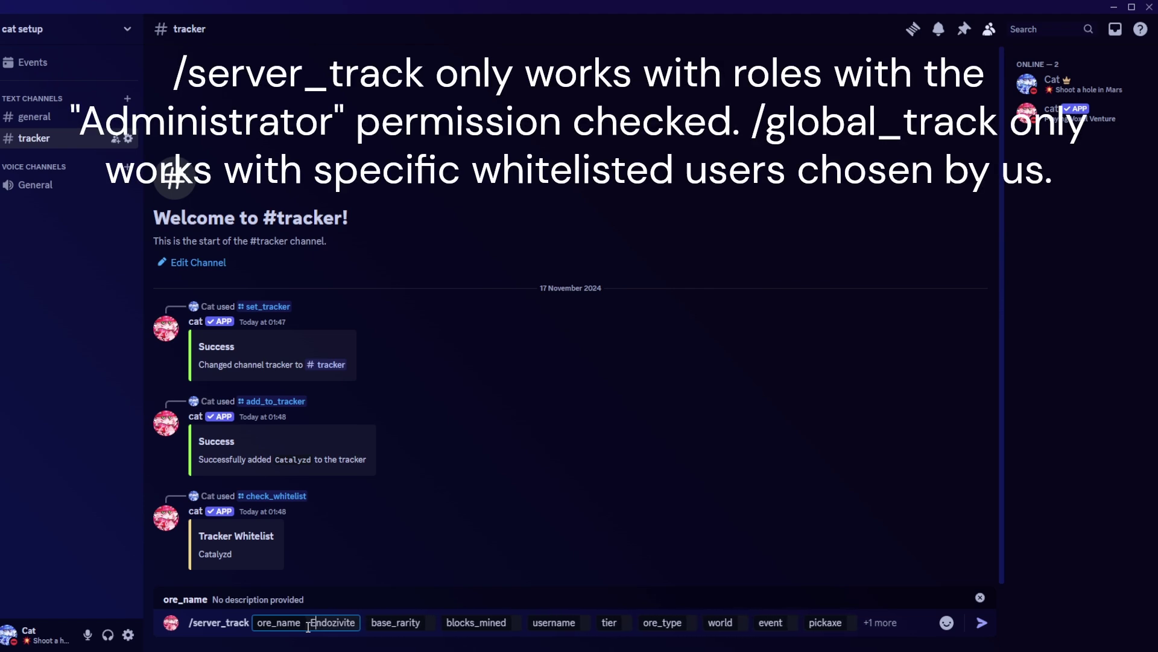
key("Tab")
type("934587345")
key("Tab")
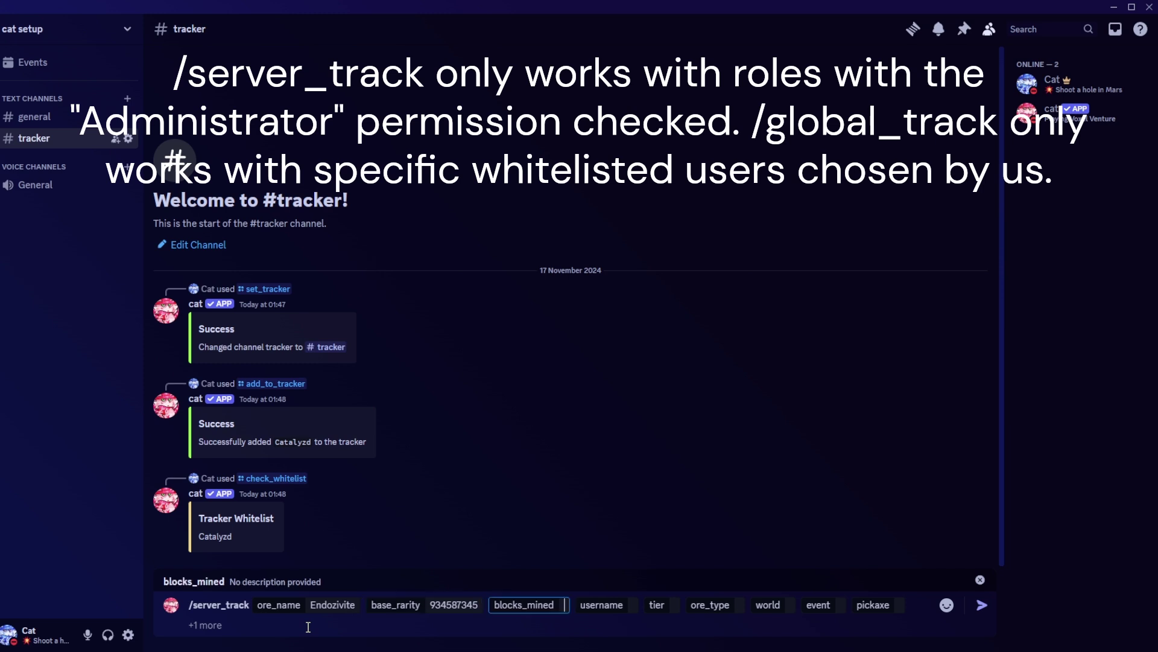
type("9999")
Add the player's username, Unfathomable tier, NORMAL type, World 4, event and pickaxe, then send
key("Tab")
type("Catalyzd")
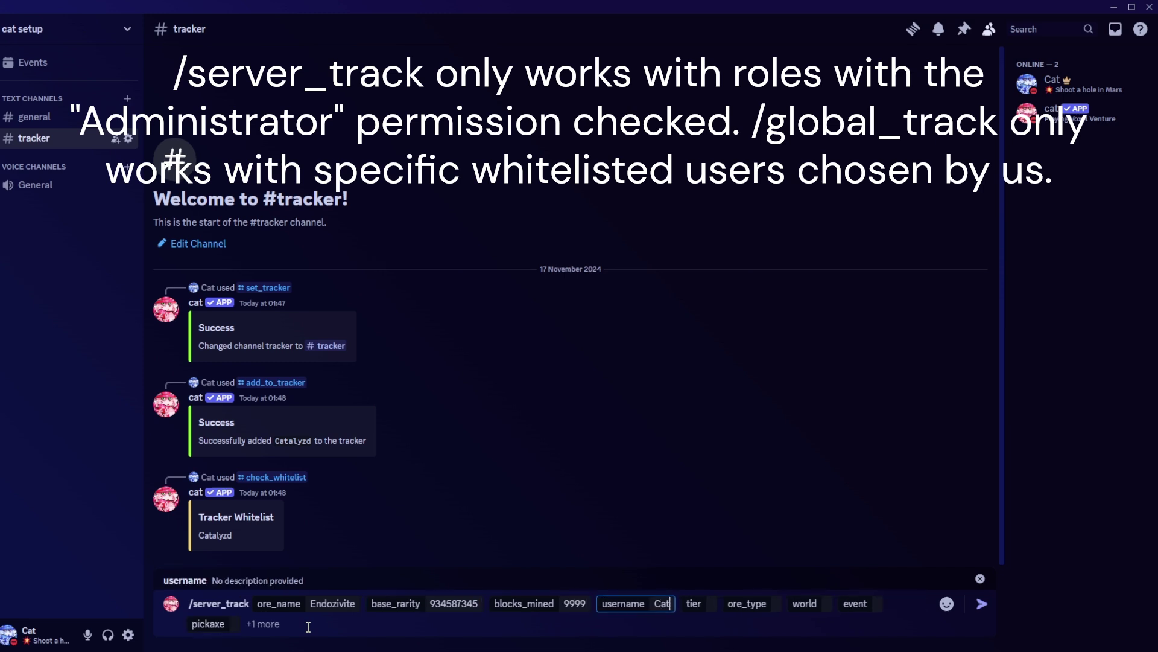
key("Tab")
key("Down")
key("Down")
key("Down")
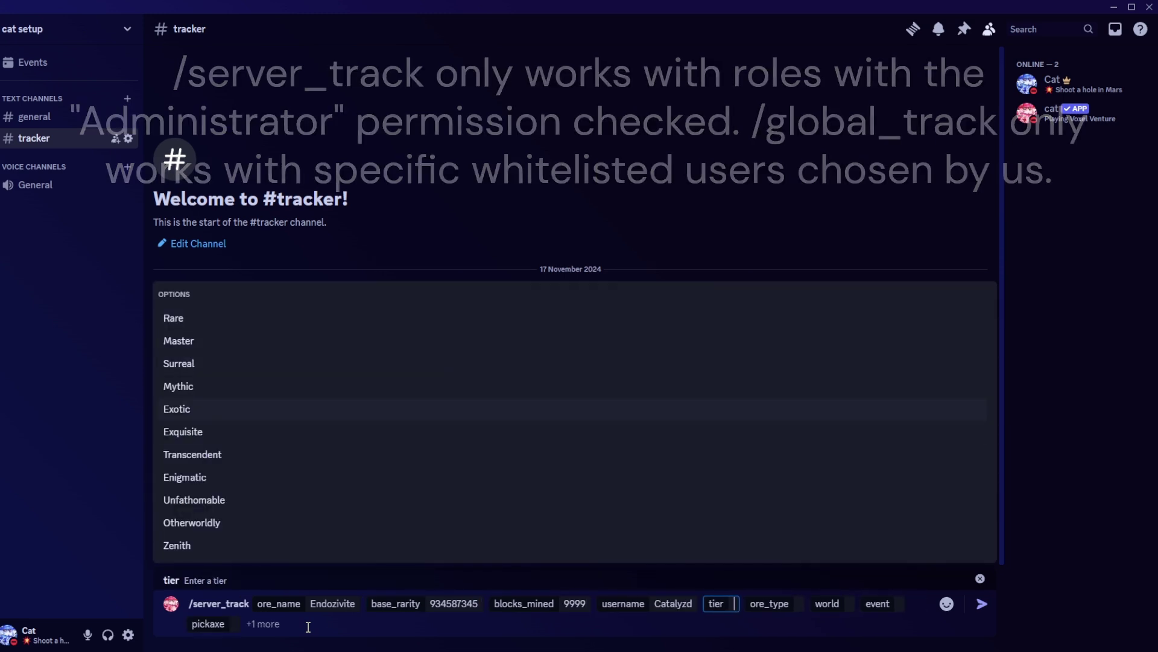
key("Tab")
key("Tab")
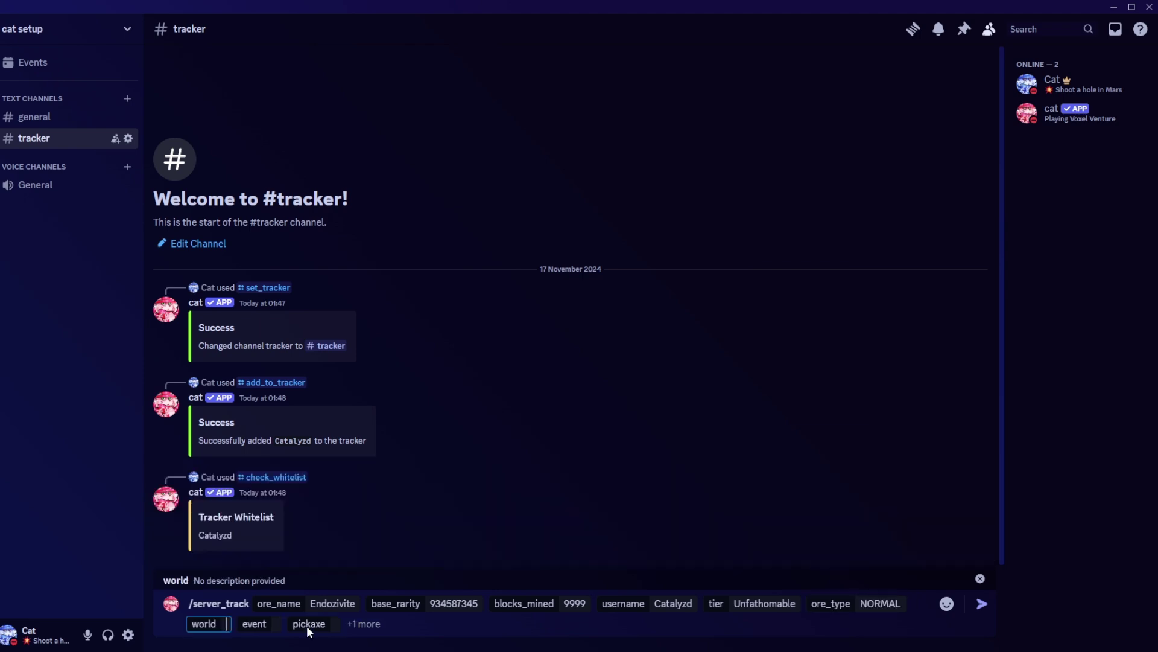
type("World 4")
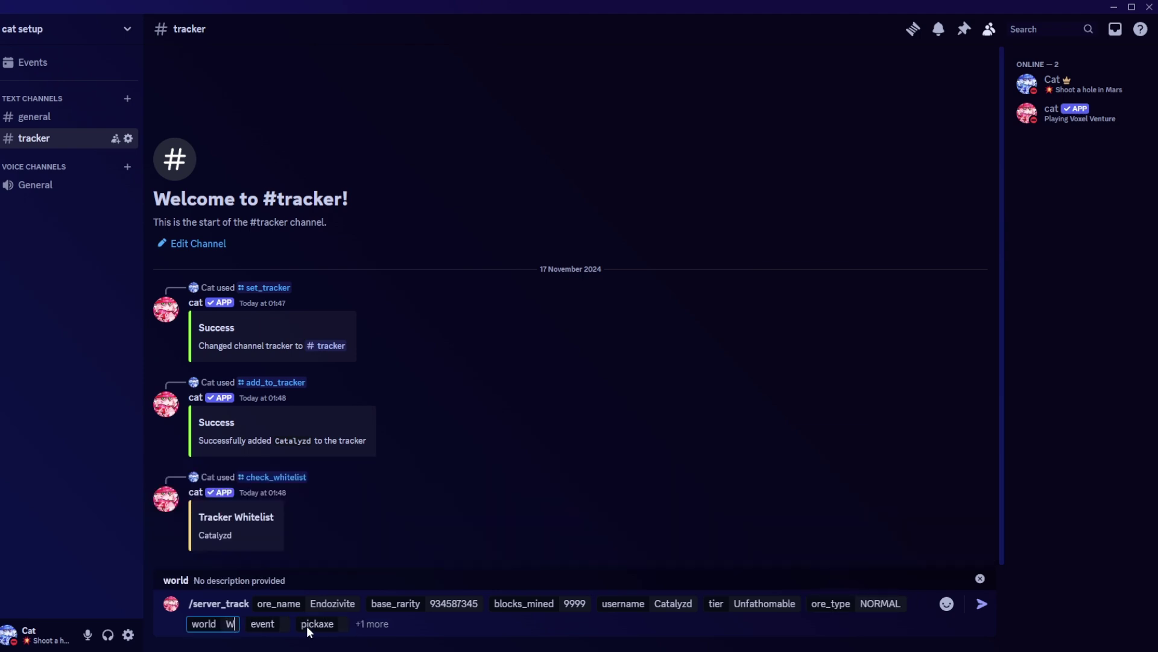
key("Tab")
type("This wone")
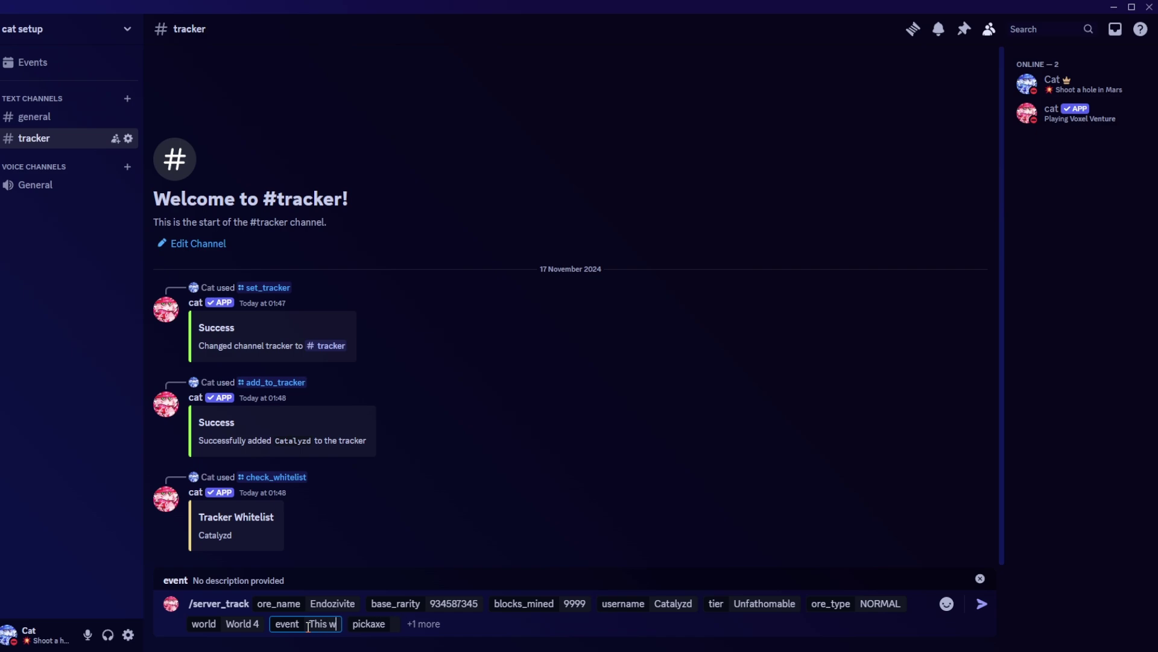
key("Tab")
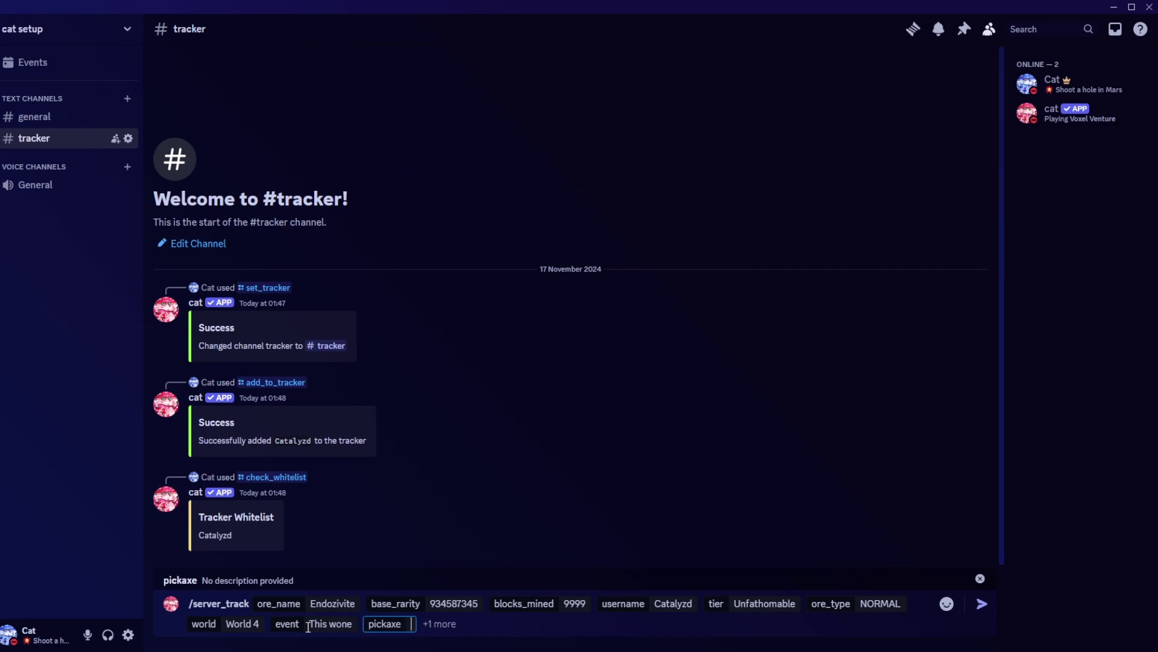
type("This one")
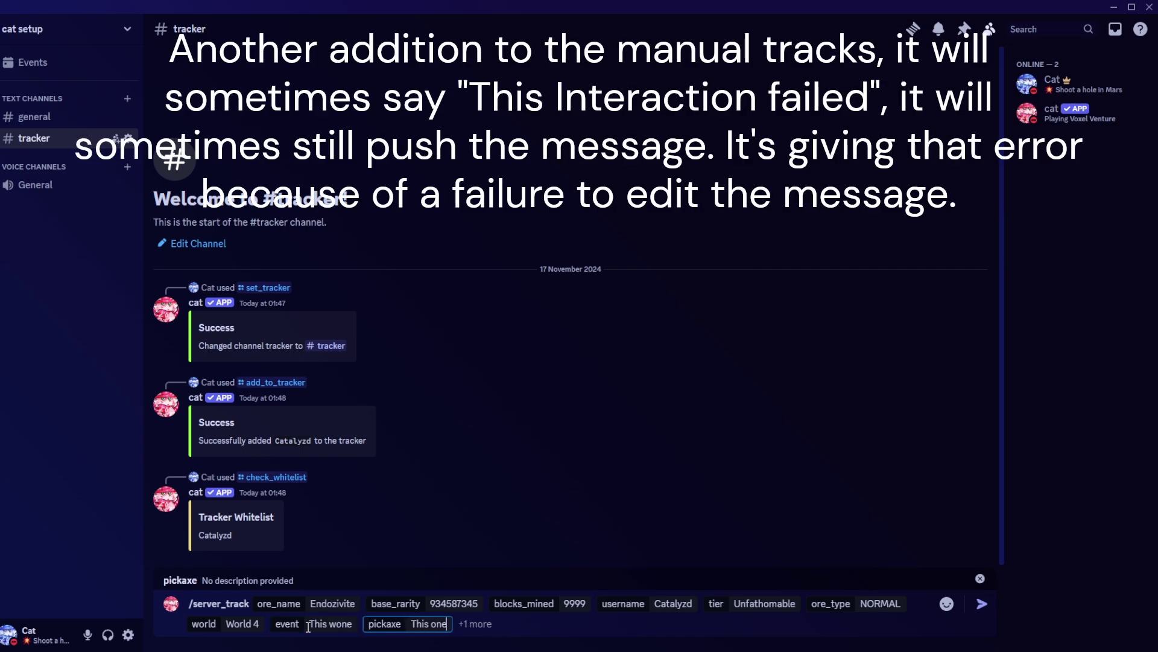
key("Return")
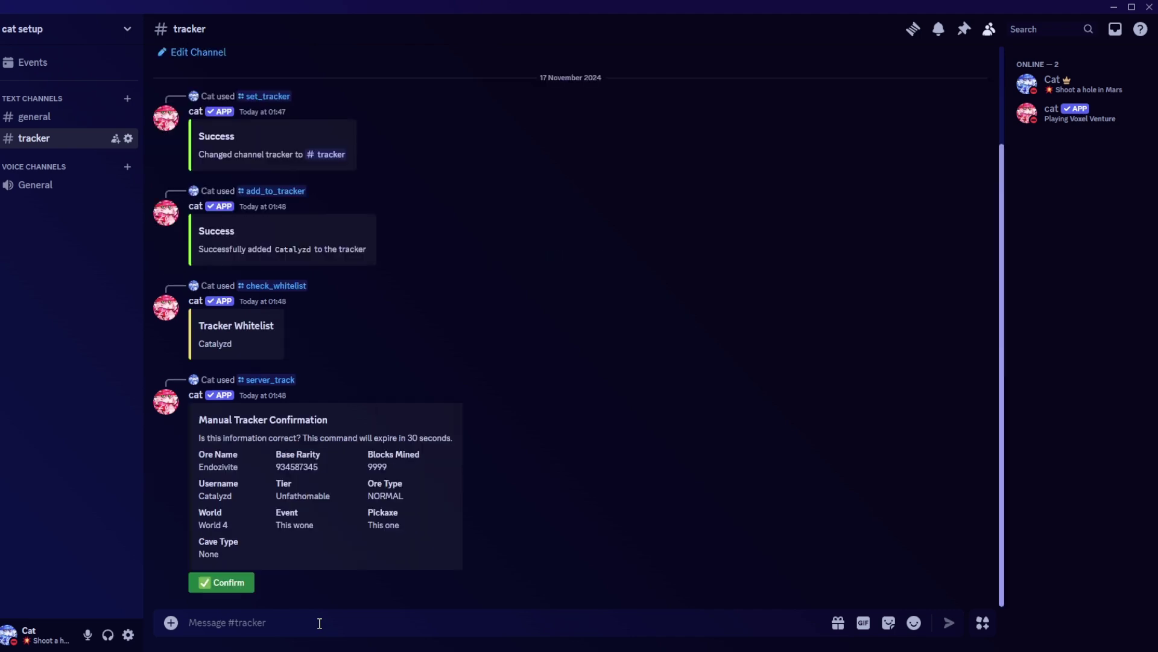
Confirm the Endozivite manual track, retrying after 'This interaction failed', and review the announcement
left_click(245, 589)
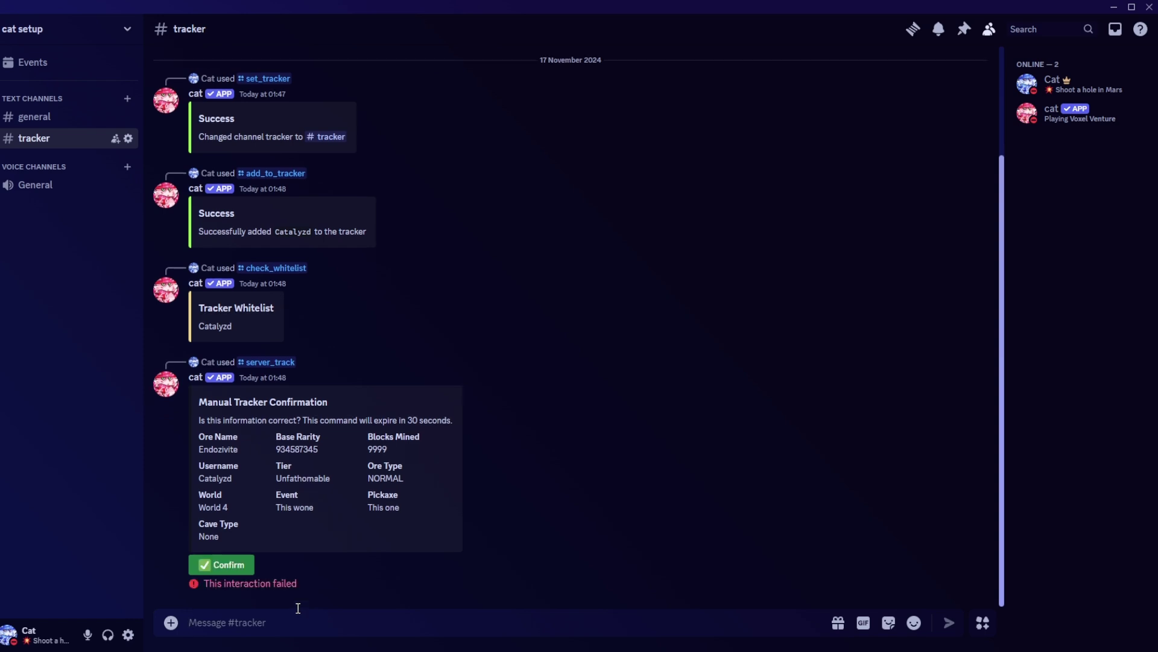
left_click(212, 565)
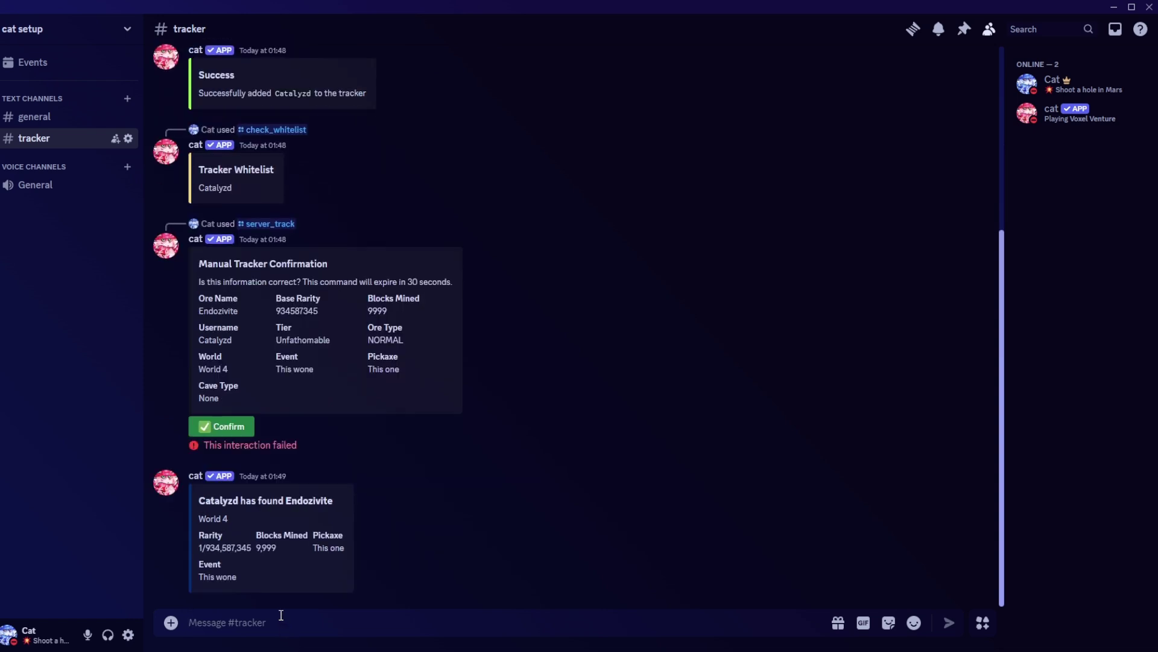
mouse_move(283, 587)
left_mouse_down()
mouse_move(206, 531)
mouse_move(205, 497)
left_mouse_up()
left_click(359, 593)
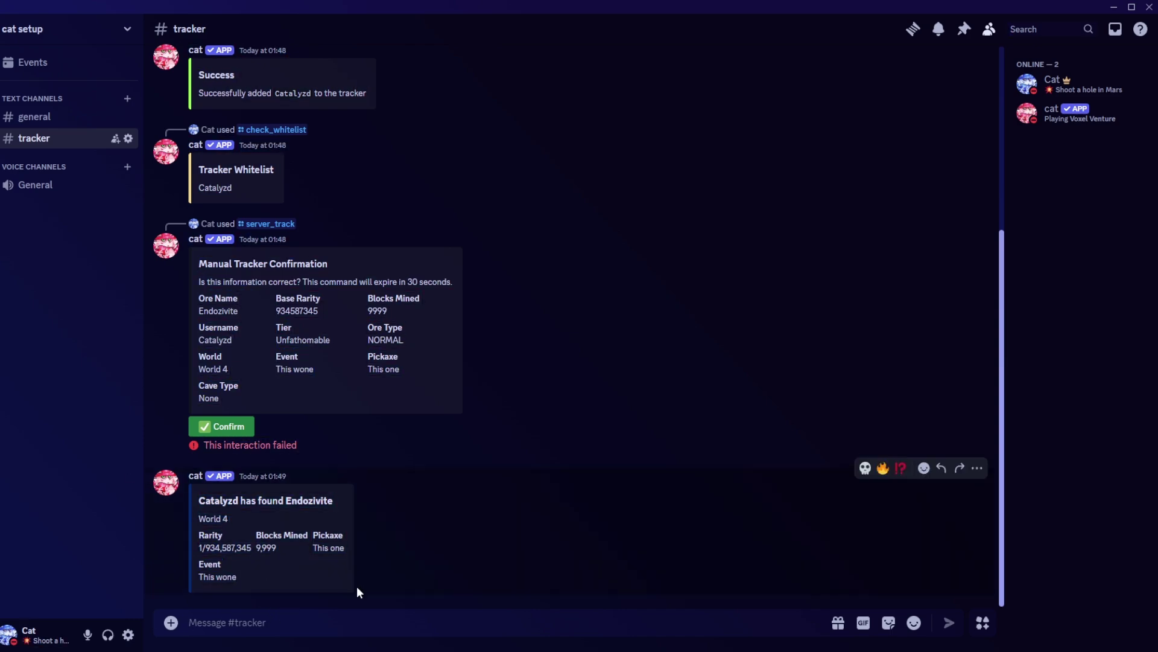
type("/")
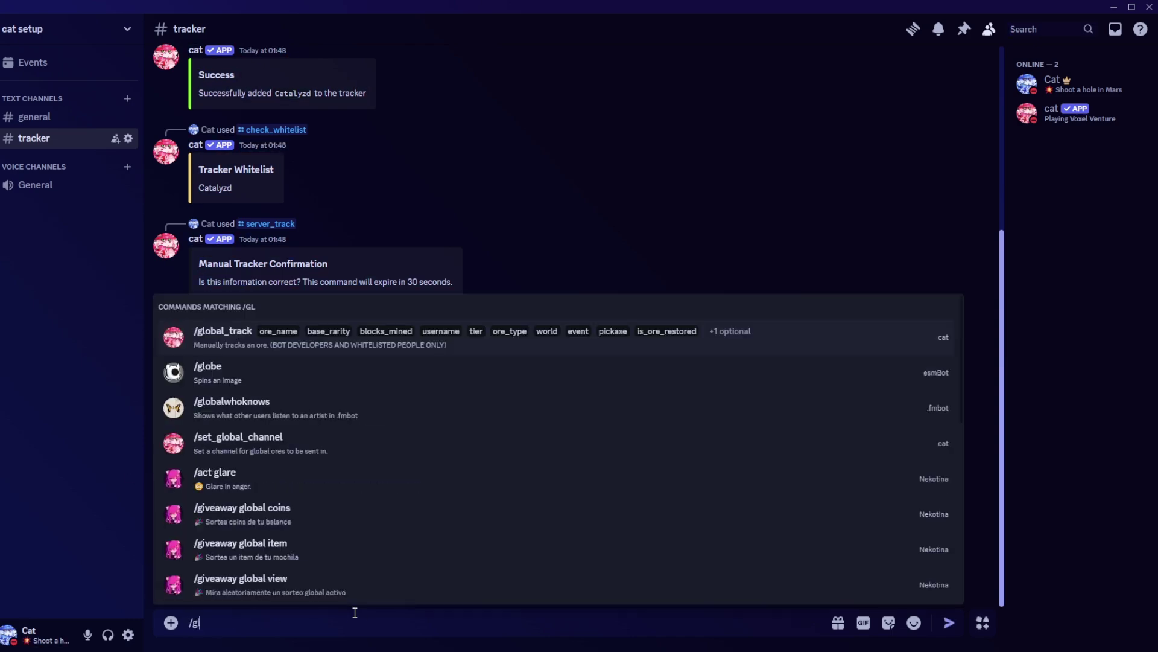
type("set")
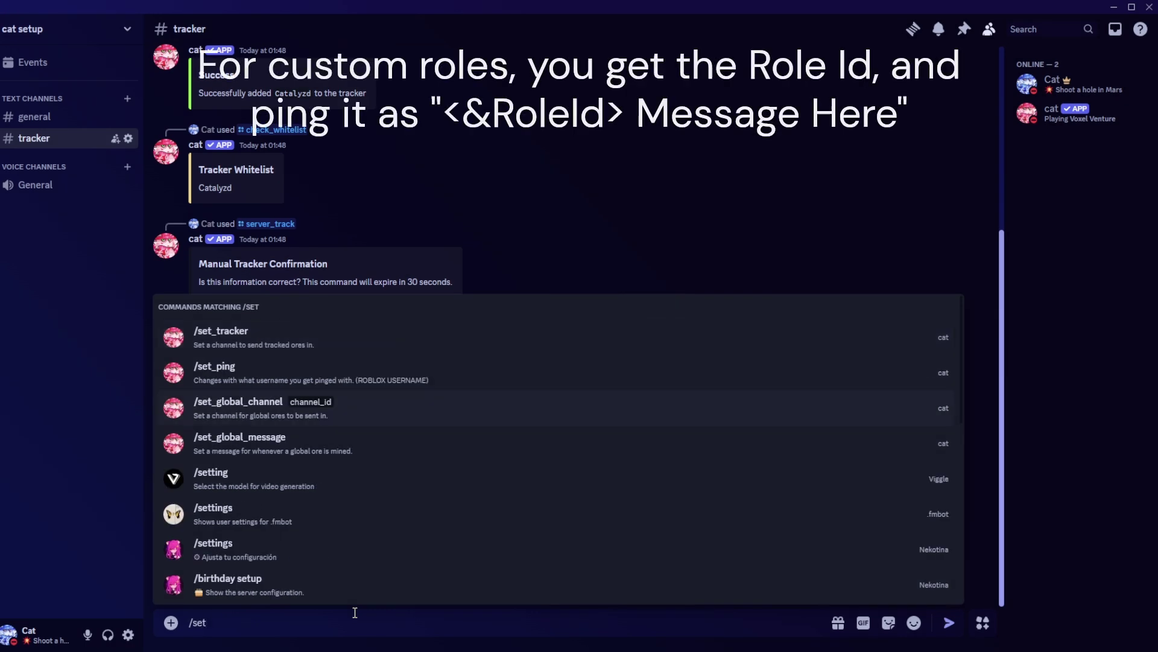
key("Tab")
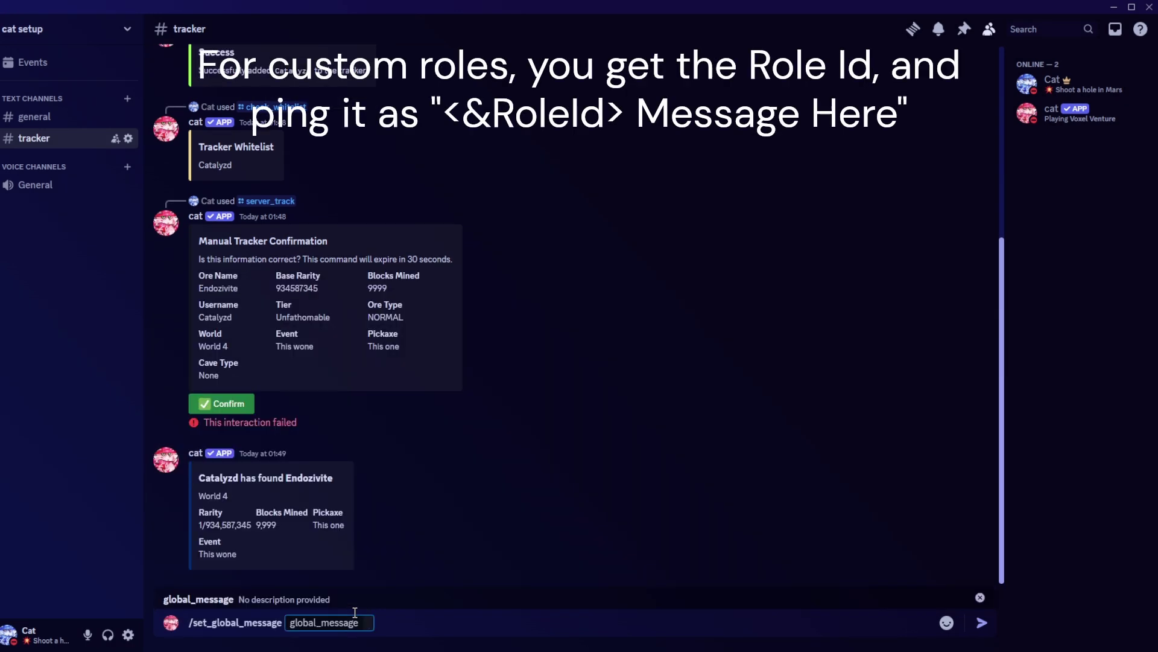
type("@everyone ")
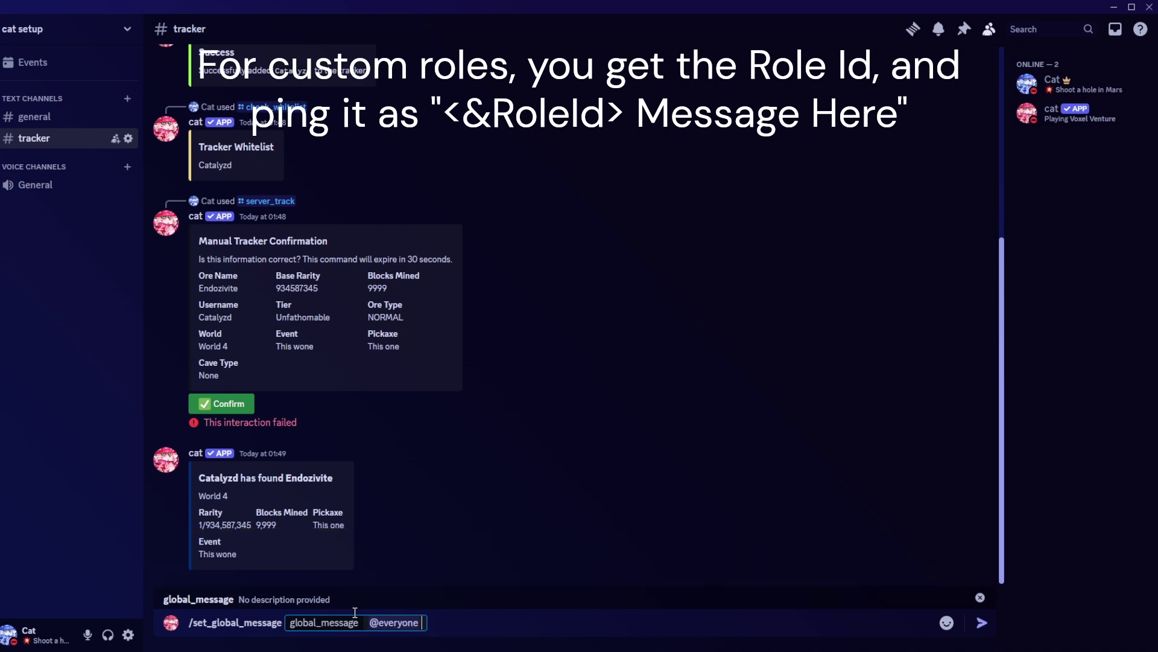
type("this guy got a ra")
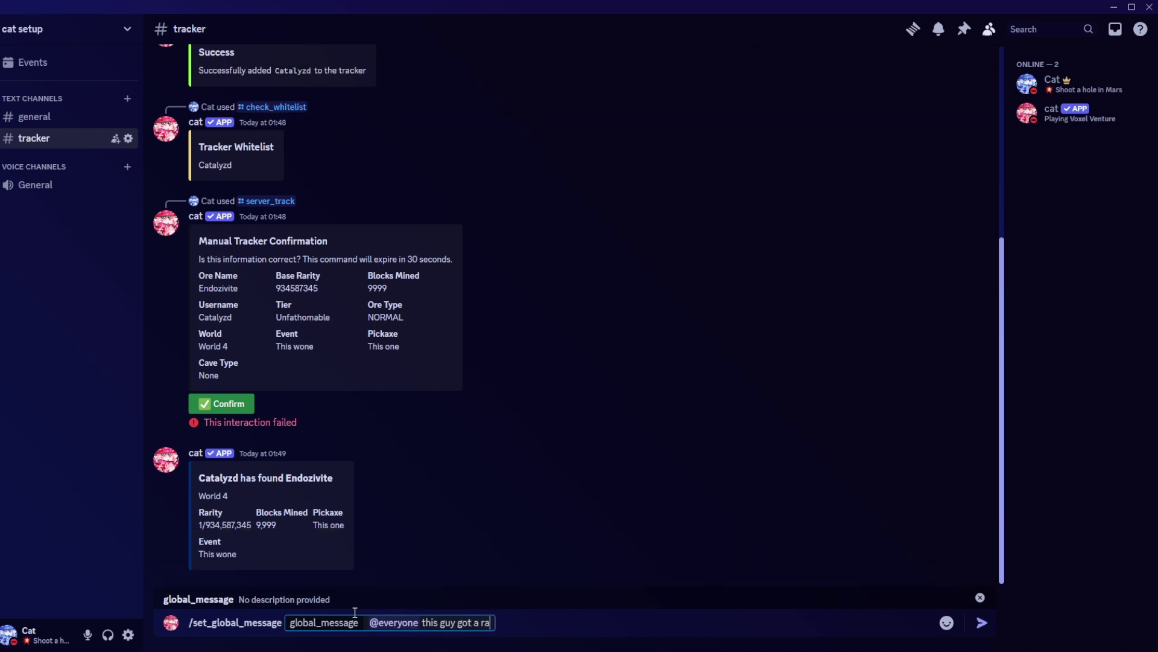
type("re ore")
key("Return")
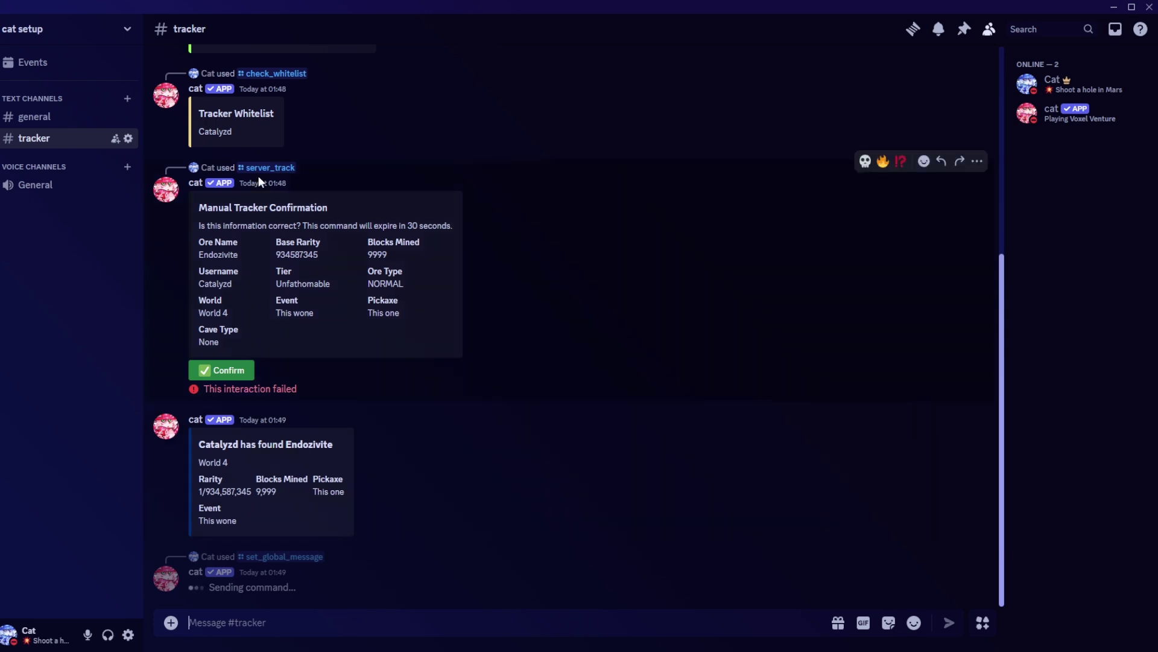
Copy the earlier Endozivite /server_track command and send it again
mouse_move(263, 166)
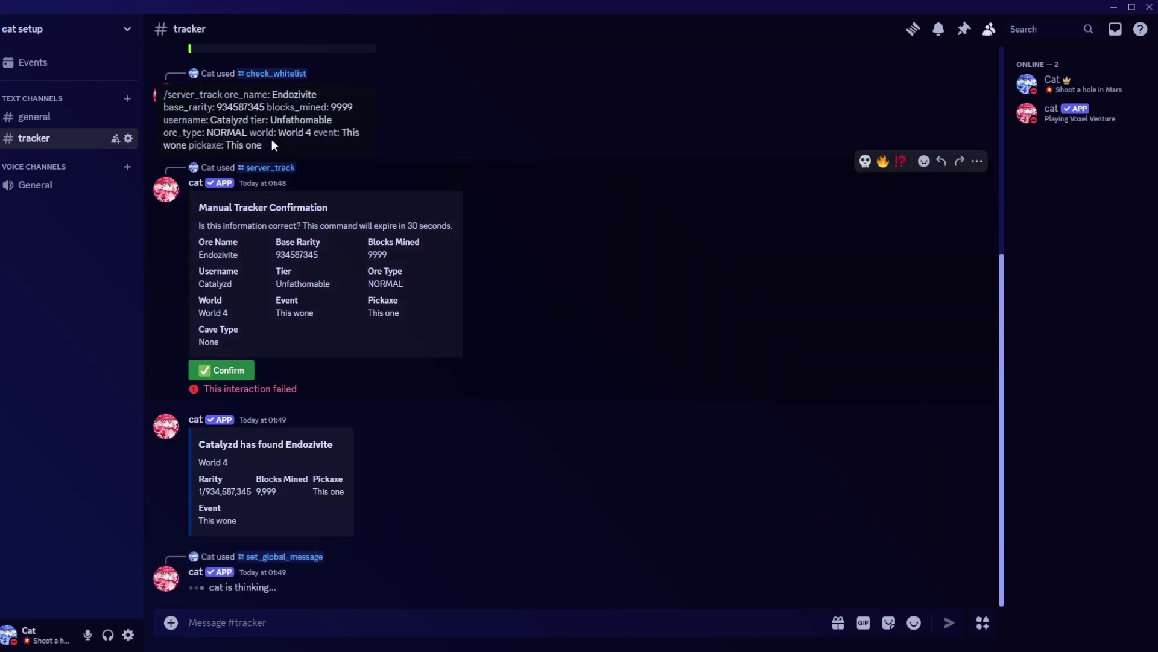
left_click_drag(271, 146, 154, 89)
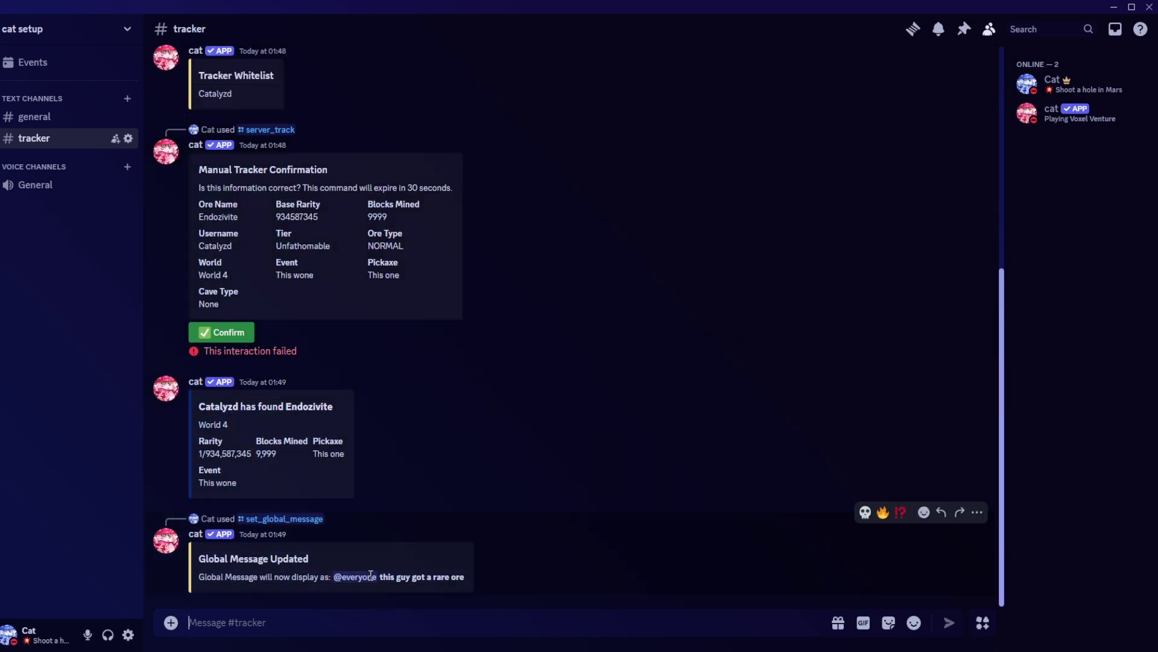
left_click_drag(371, 573, 551, 585)
left_click(507, 625)
key("ctrl+v")
key("Return")
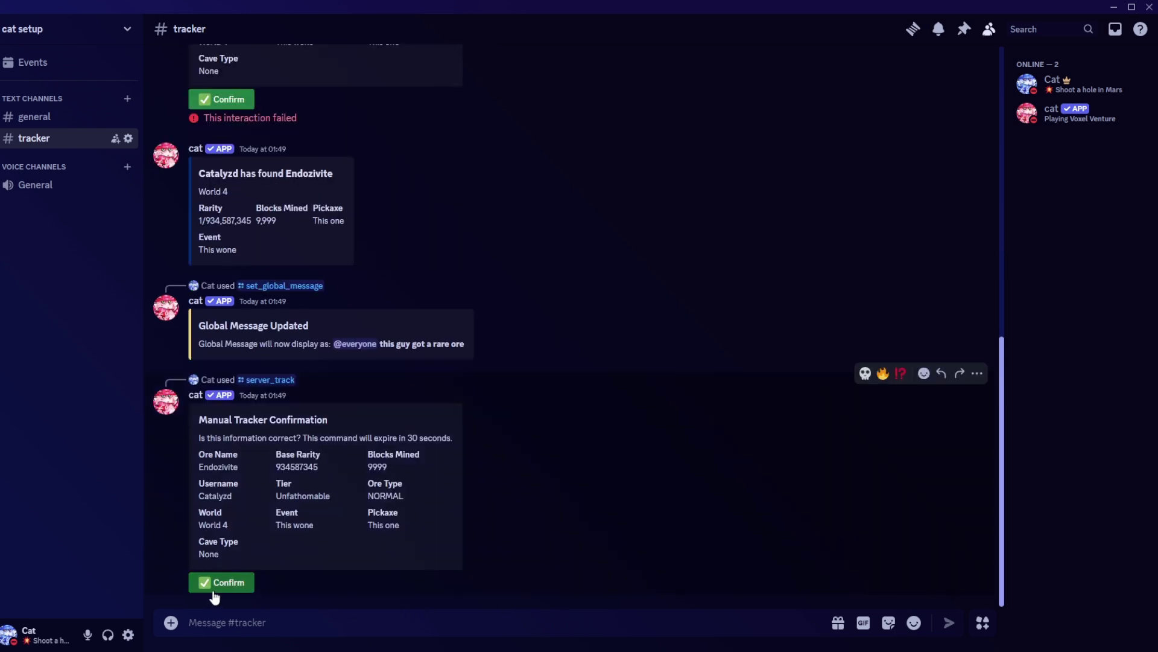
left_click(218, 586)
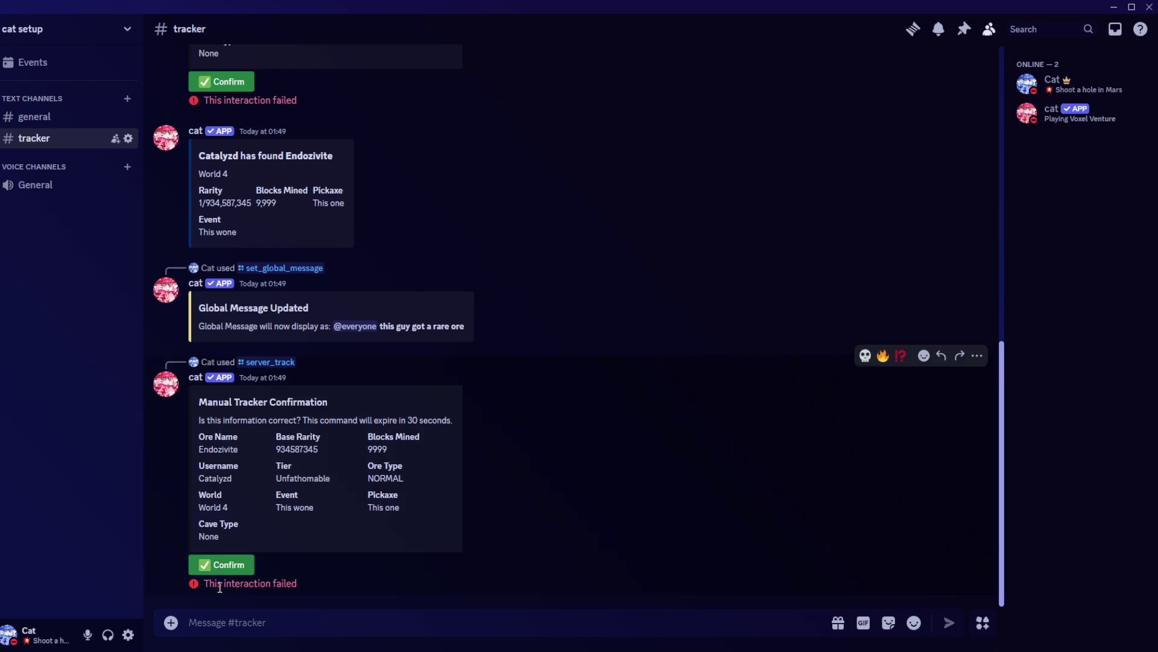
left_click(227, 571)
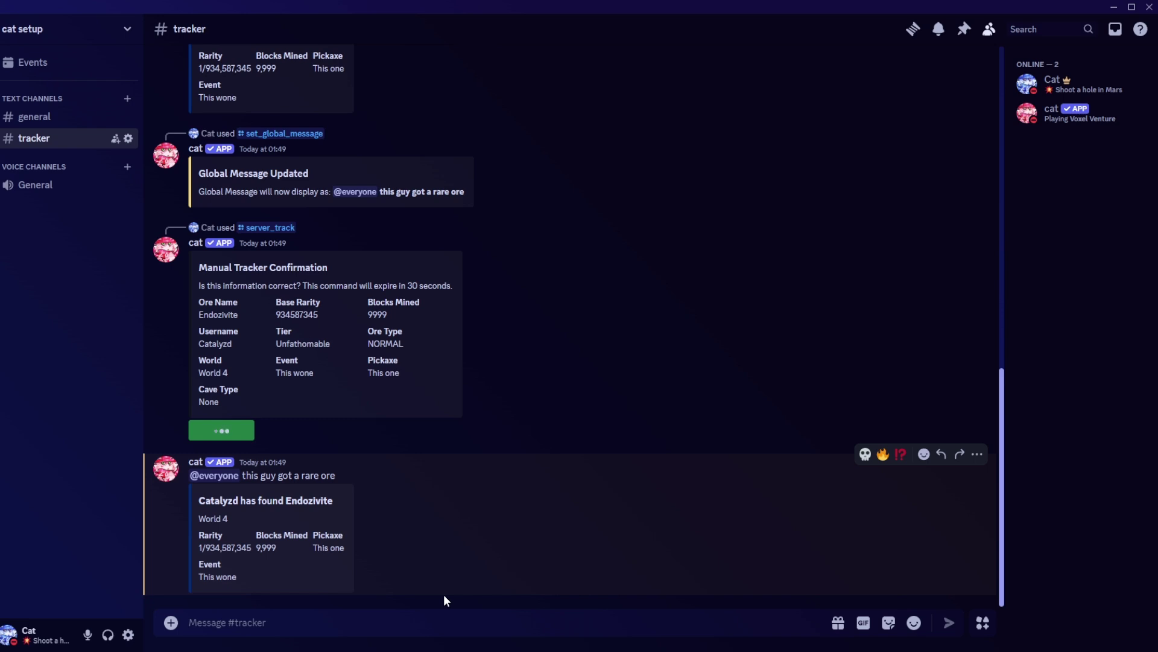
mouse_move(444, 595)
left_mouse_down()
mouse_move(289, 492)
mouse_move(192, 477)
mouse_move(465, 483)
left_mouse_up()
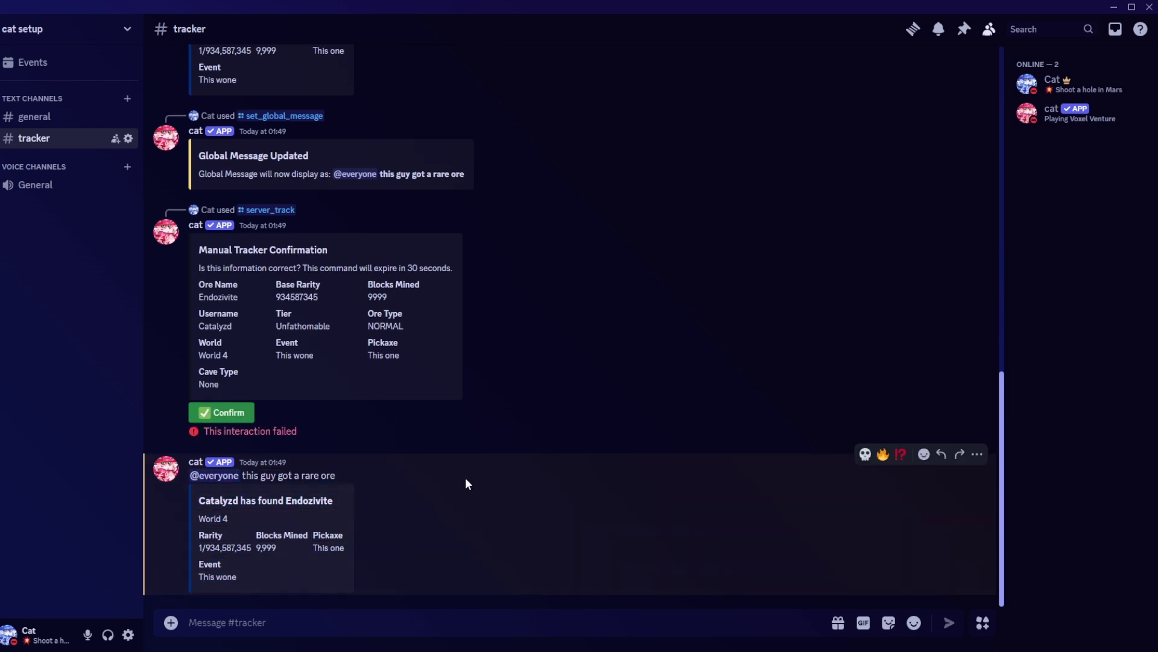